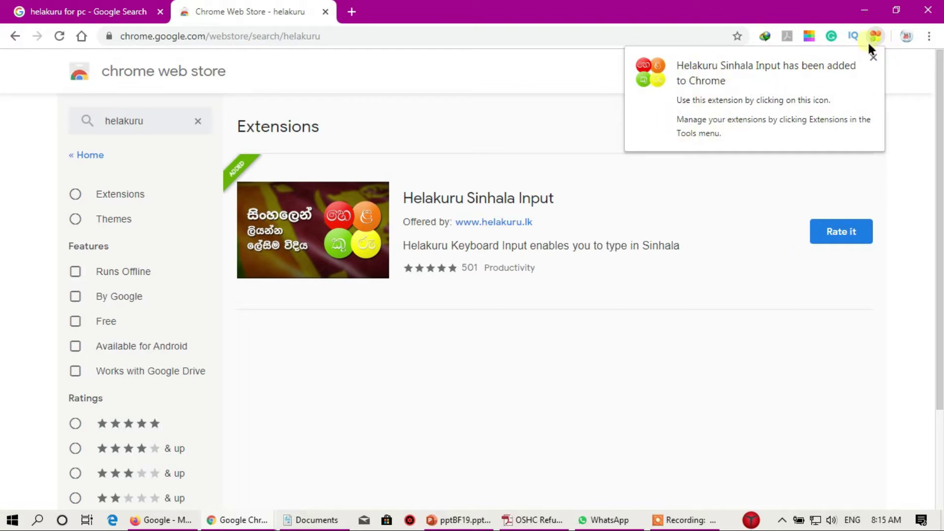
Step: Dismiss the extension-added notice and search for "google extensions" in a new browser tab
click(873, 58)
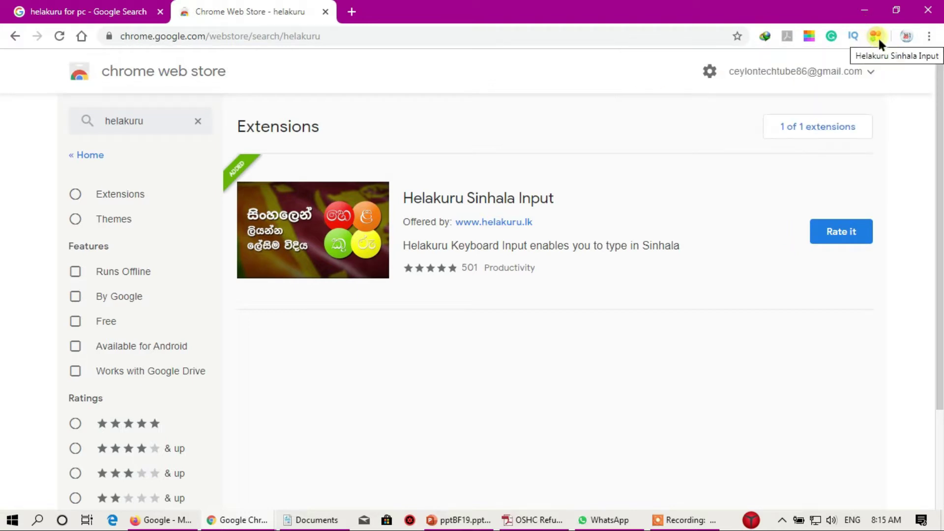
click(353, 12)
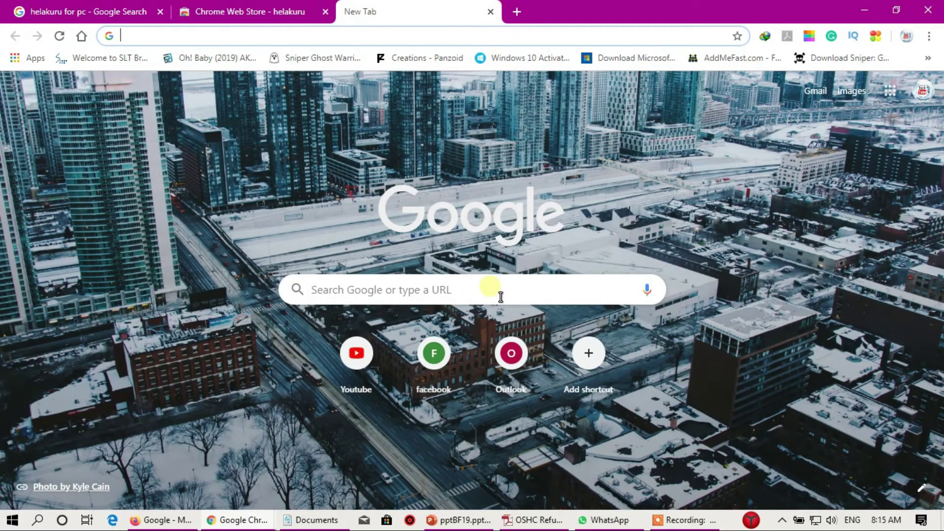
click(500, 296)
text(googl)
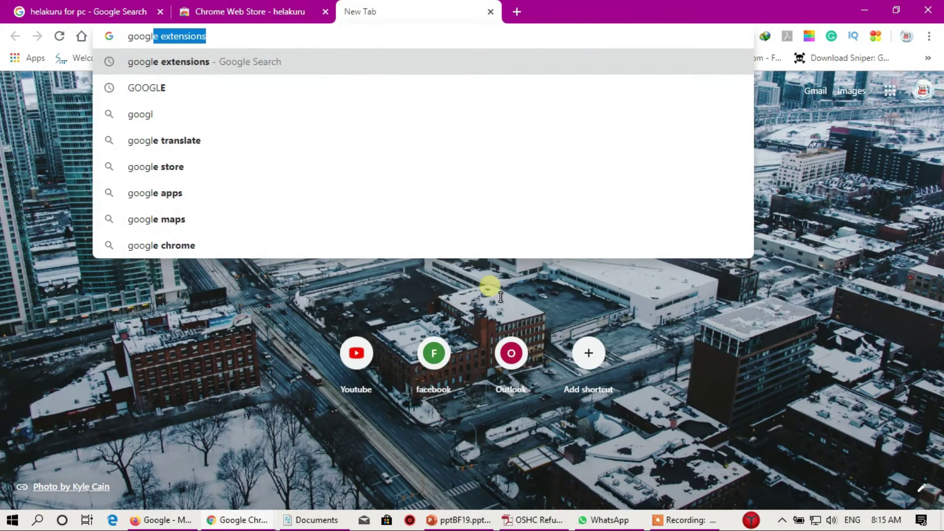
key(Return)
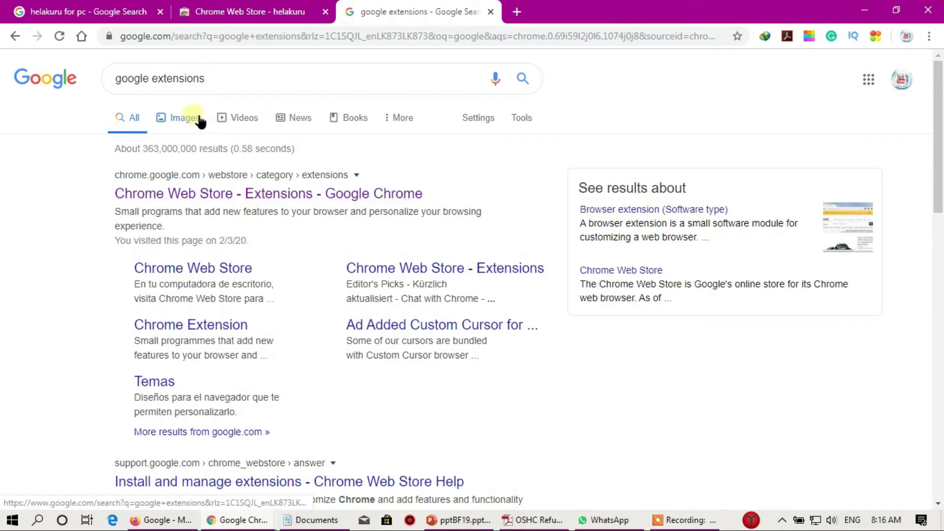
Step: Open the Google homepage at google.com in the same tab
drag(148, 80, 446, 92)
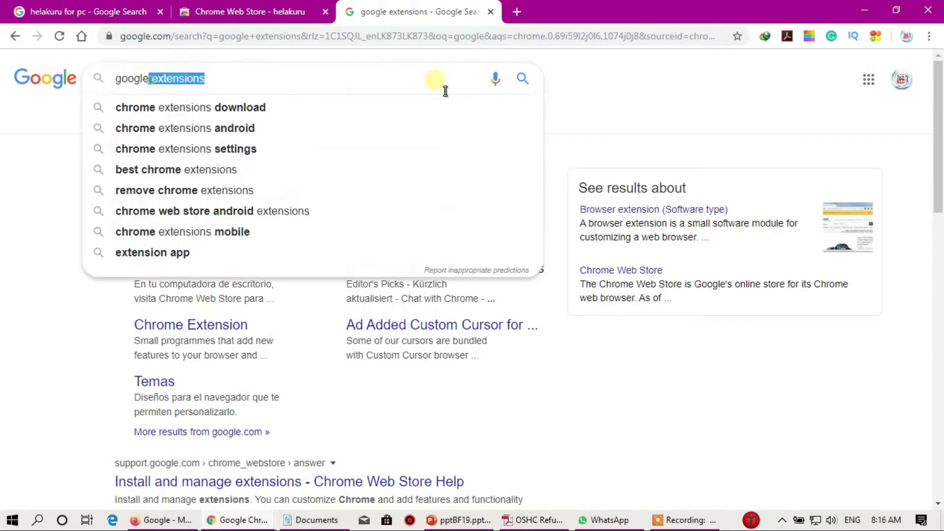
click(451, 43)
text(google extensions)
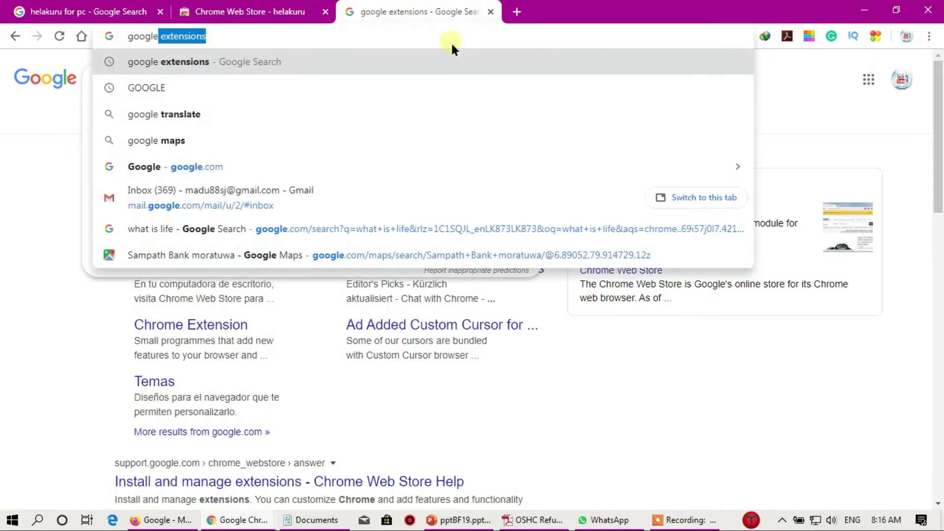
key(ctrl+Return)
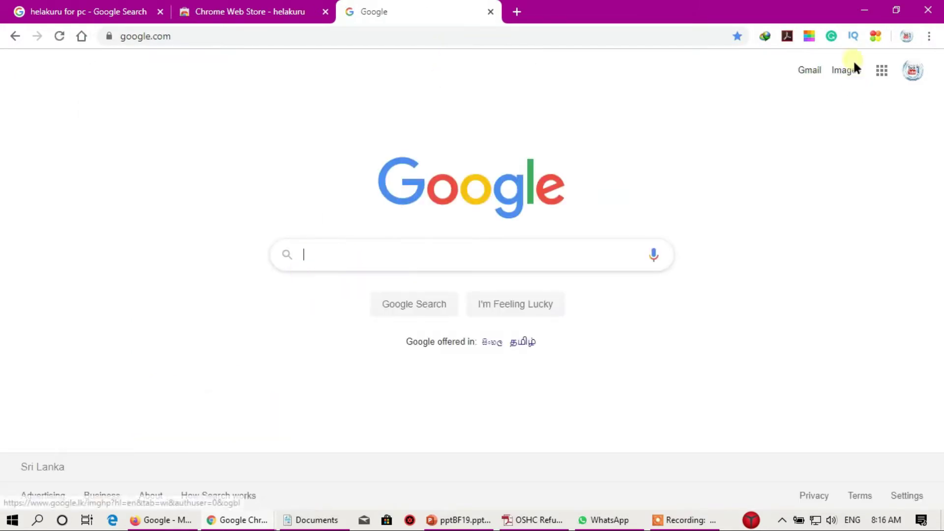
Step: Set the Helakuru keyboard to Phonetic Sinhala and search Google for "කුමාර් සංගක්කාර"
click(875, 37)
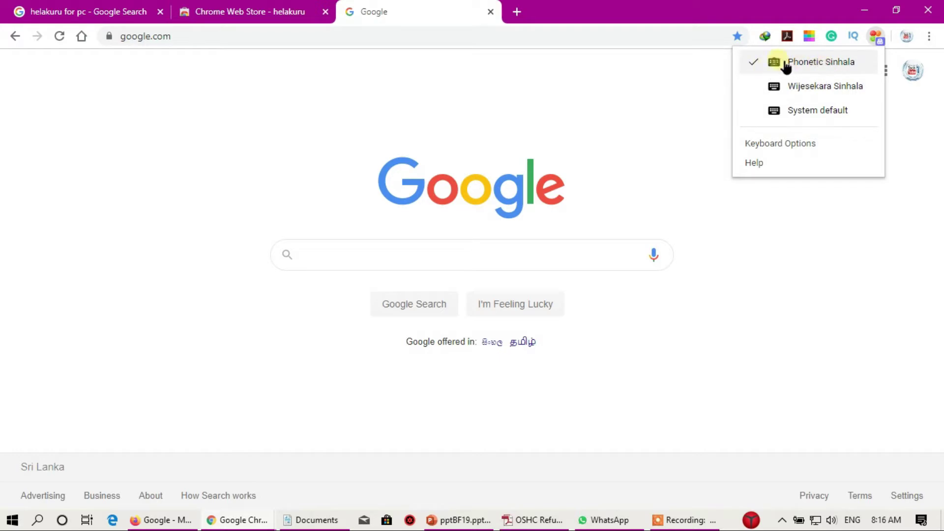
click(795, 68)
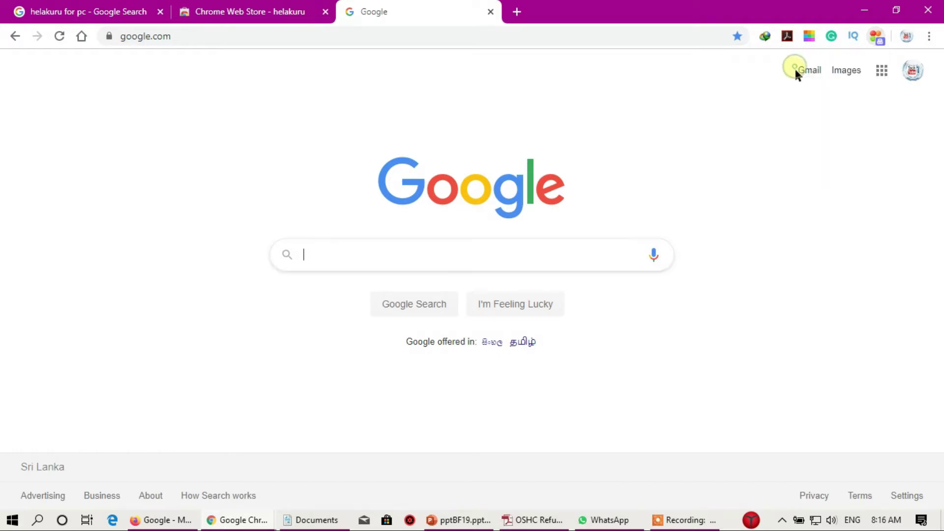
click(471, 266)
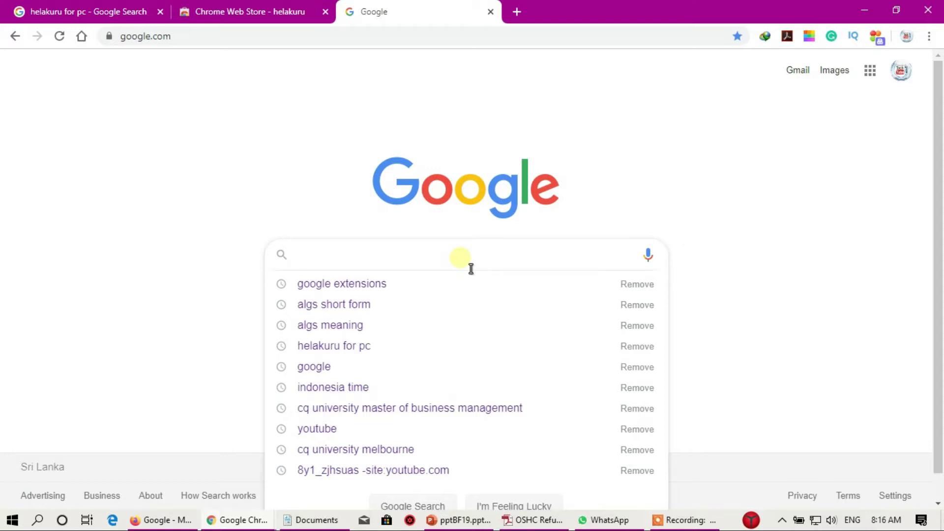
text(කුමා)
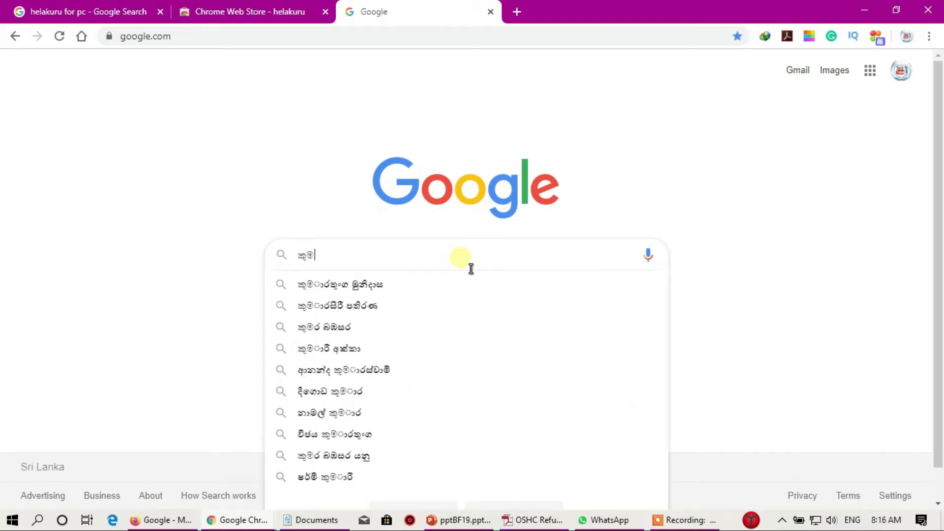
text(ර්)
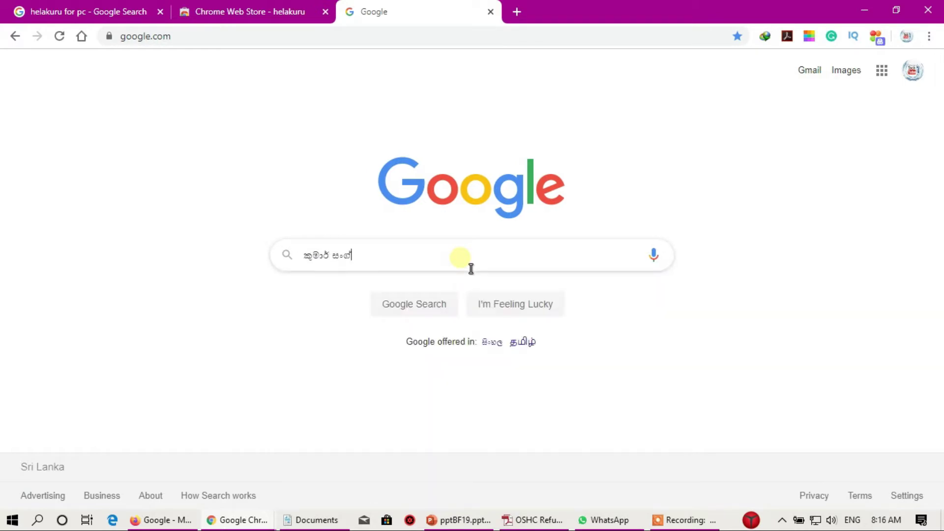
text( සංගක්කාර)
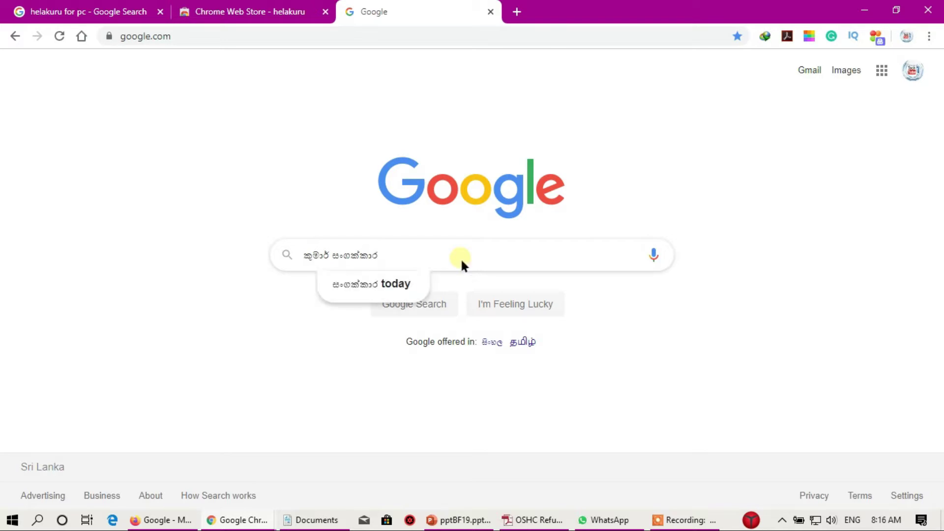
key(Return)
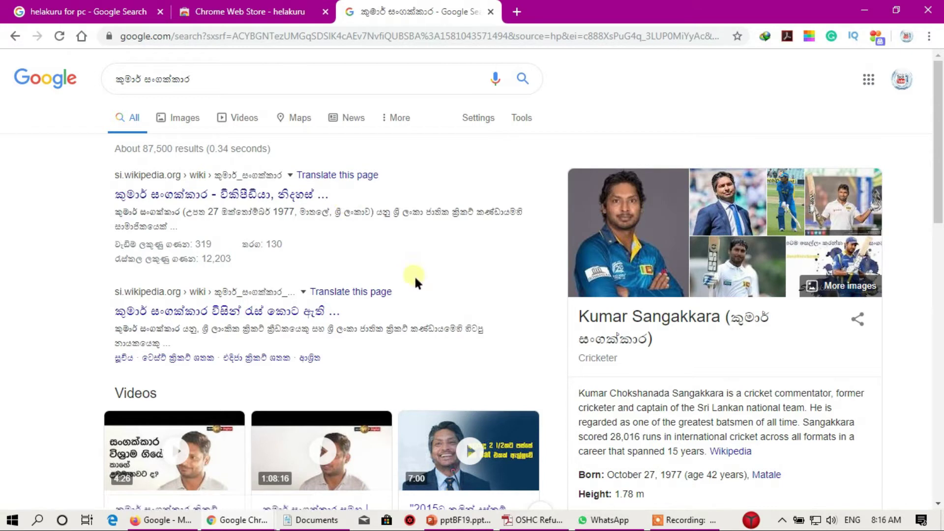
Step: Replace the query with "ශ්‍රී ලංකාව" and run the search
click(241, 82)
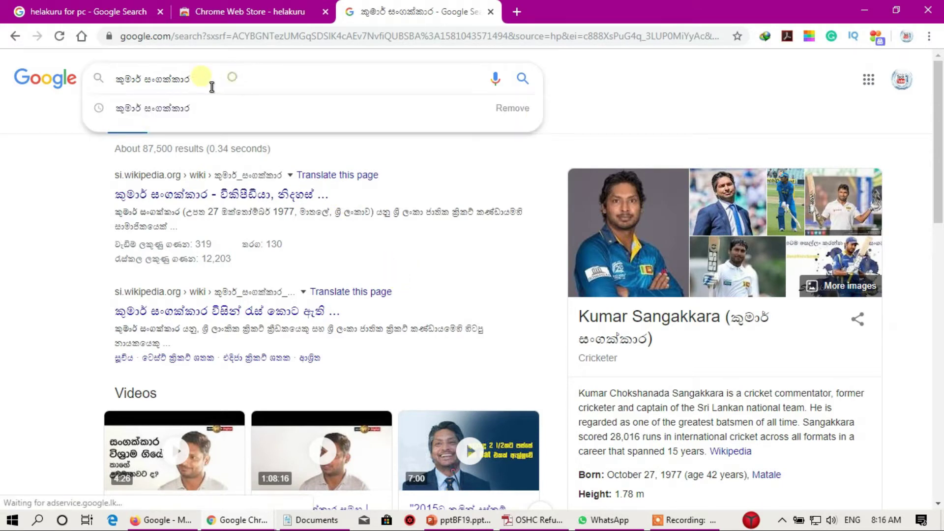
drag(210, 82, 78, 75)
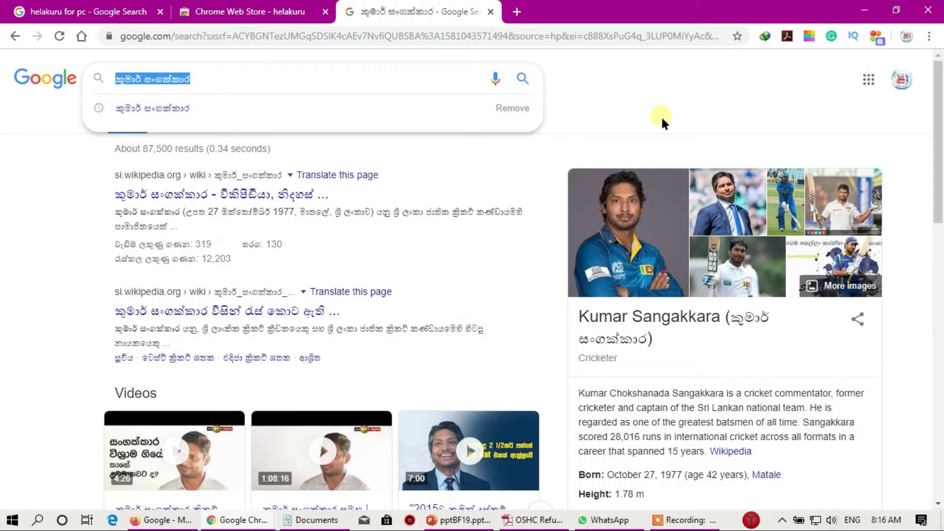
text(ශ්‍රී)
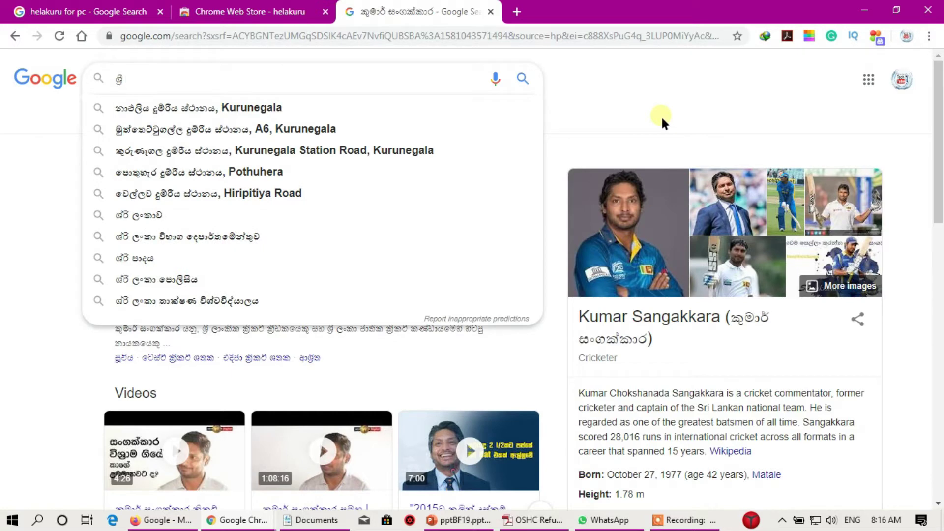
text( ලංකා)
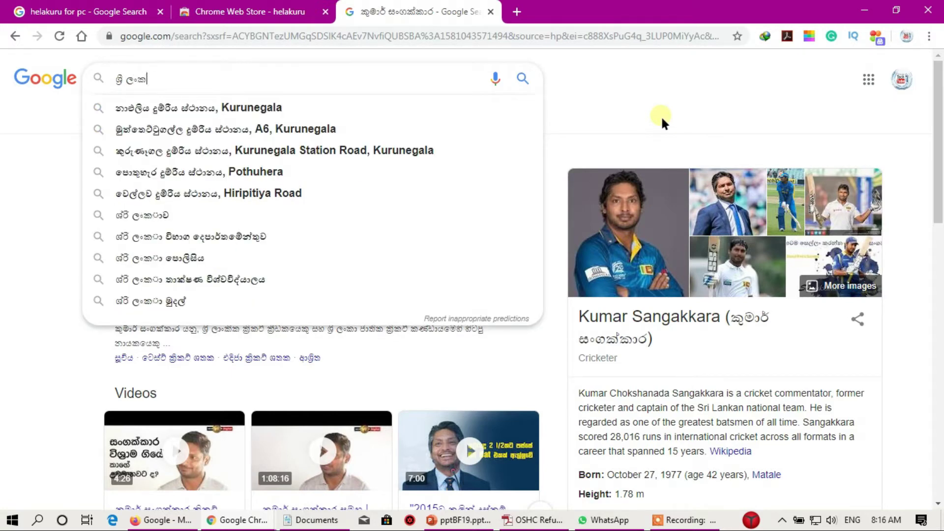
text(ව)
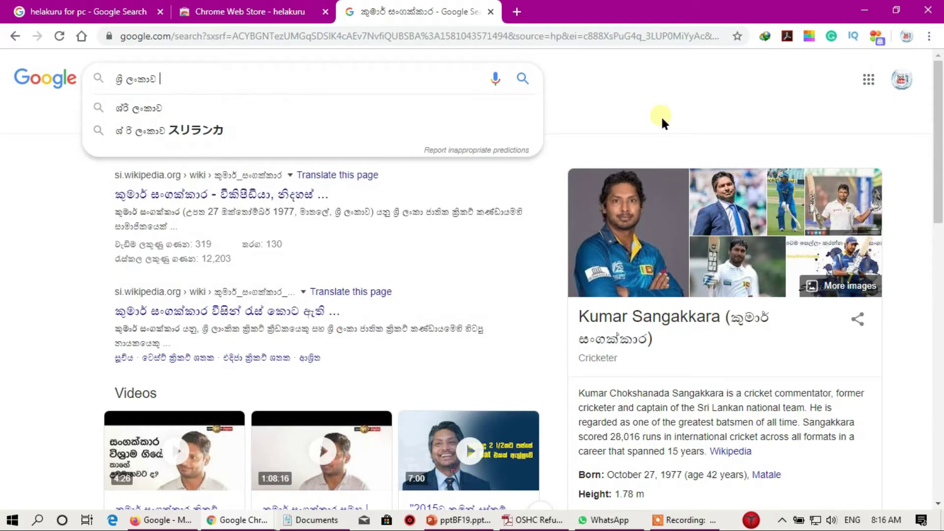
key(Return)
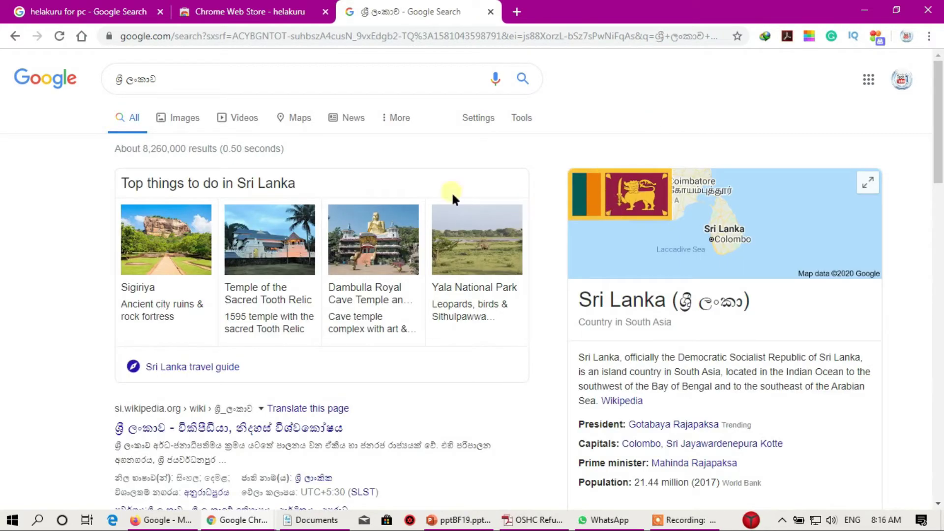
Step: Switch the Helakuru keyboard to Wijesekara Sinhala and add the test characters "ායැනක" after the query
click(878, 40)
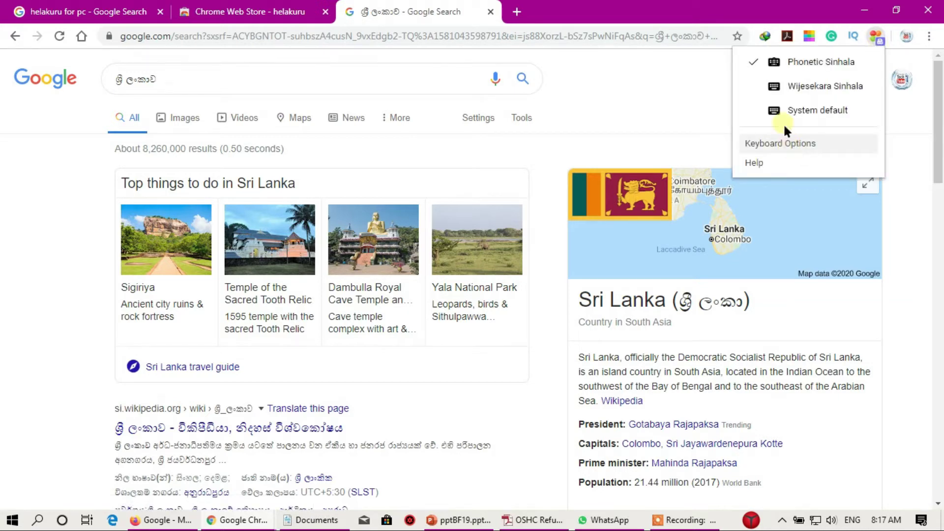
click(836, 89)
click(353, 91)
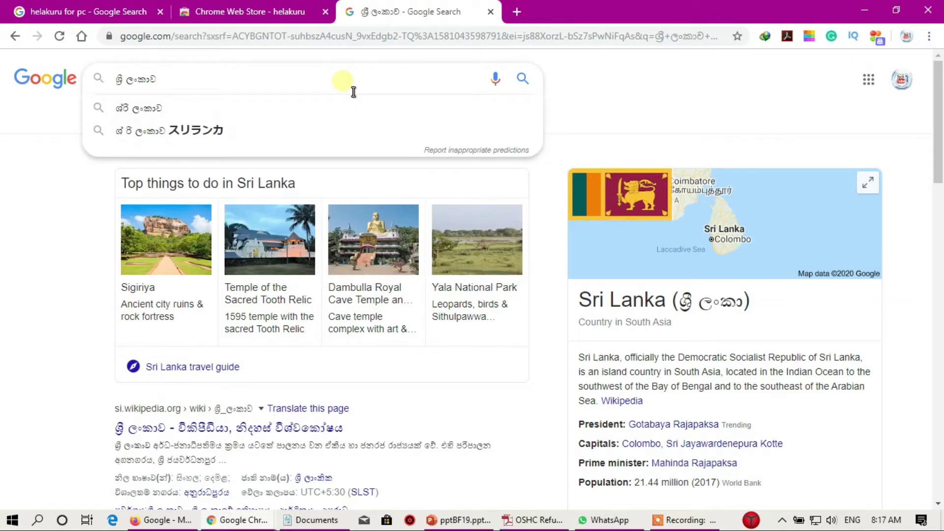
text(ා)
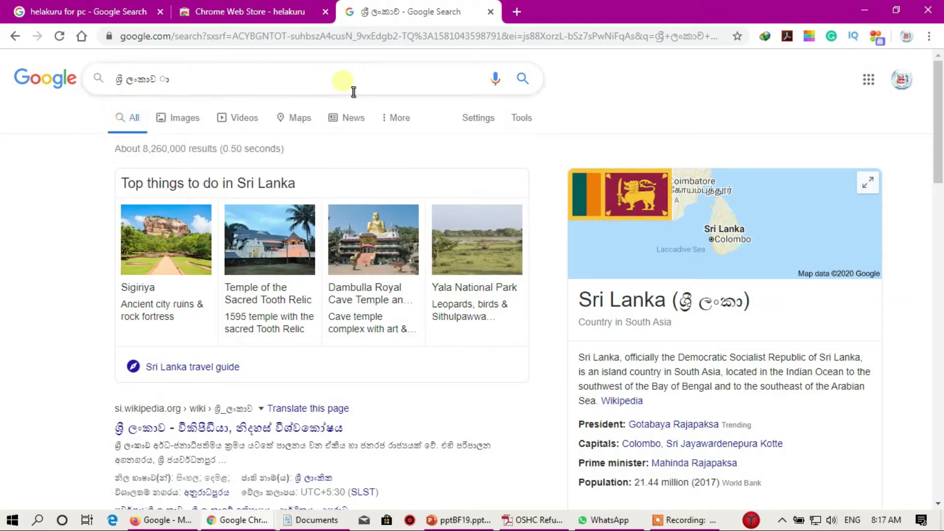
text(යැ)
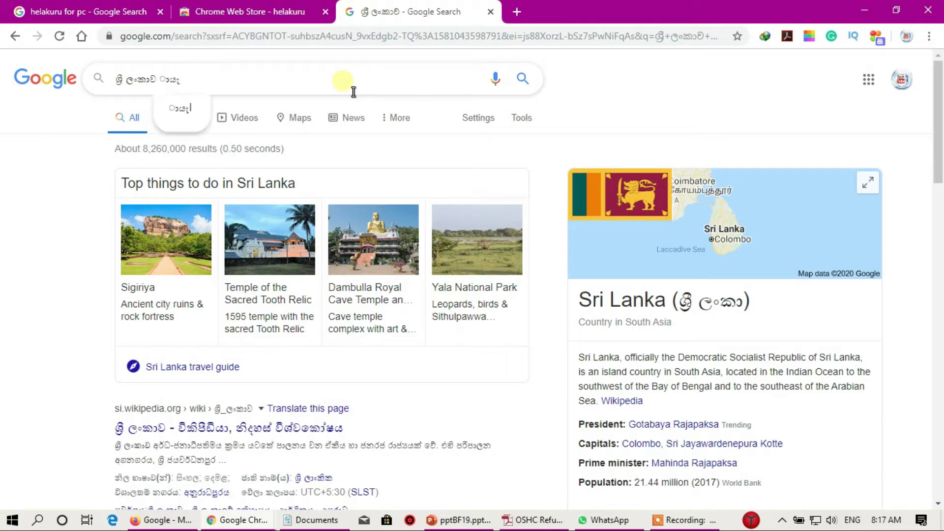
text(නක)
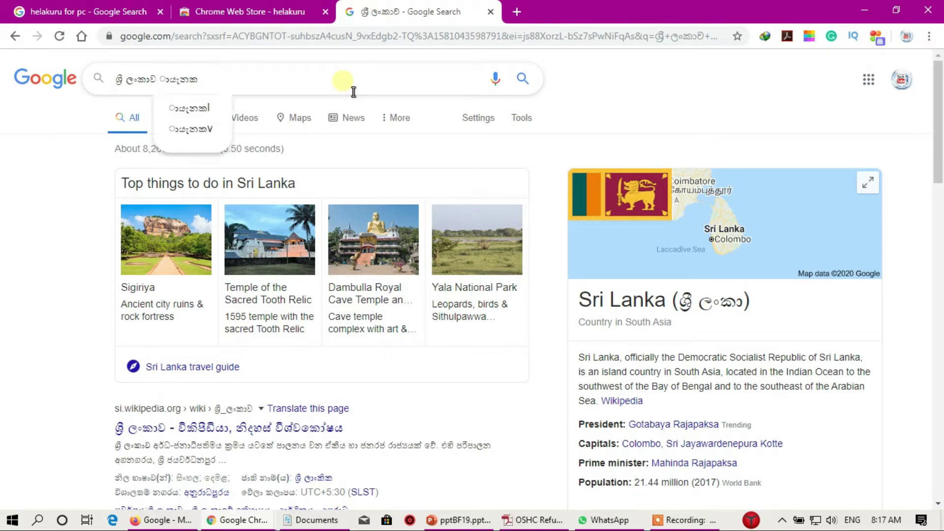
Step: Delete the test characters from the end of the query, leaving "ශ්‍රී ලංකාව"
key(BackSpace)
key(BackSpace)
key(BackSpace)
key(BackSpace)
key(BackSpace)
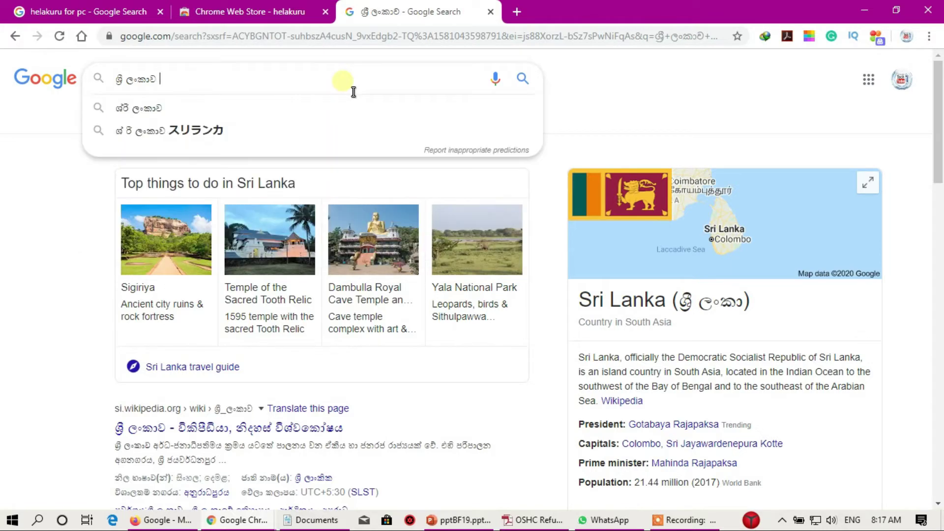
Step: Set the Helakuru keyboard to System default, append "sri lanka" to the query and run the search
click(876, 39)
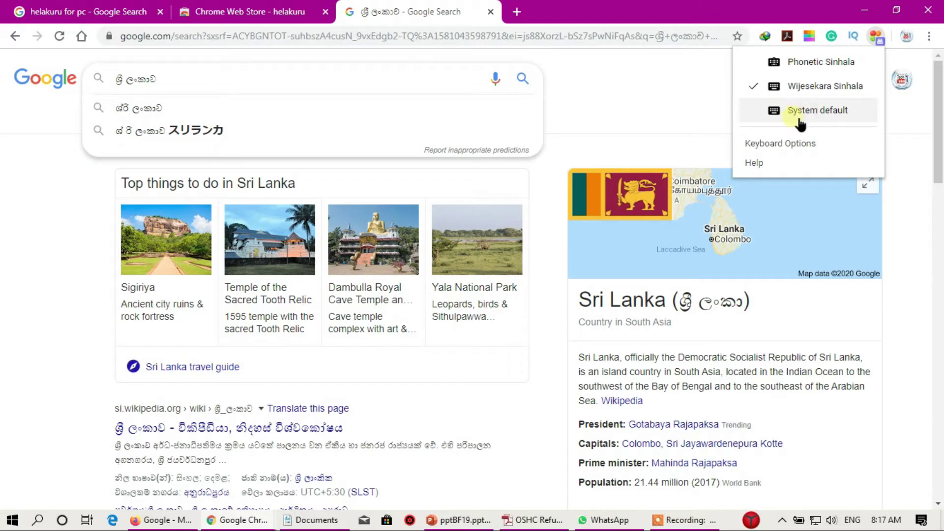
click(799, 116)
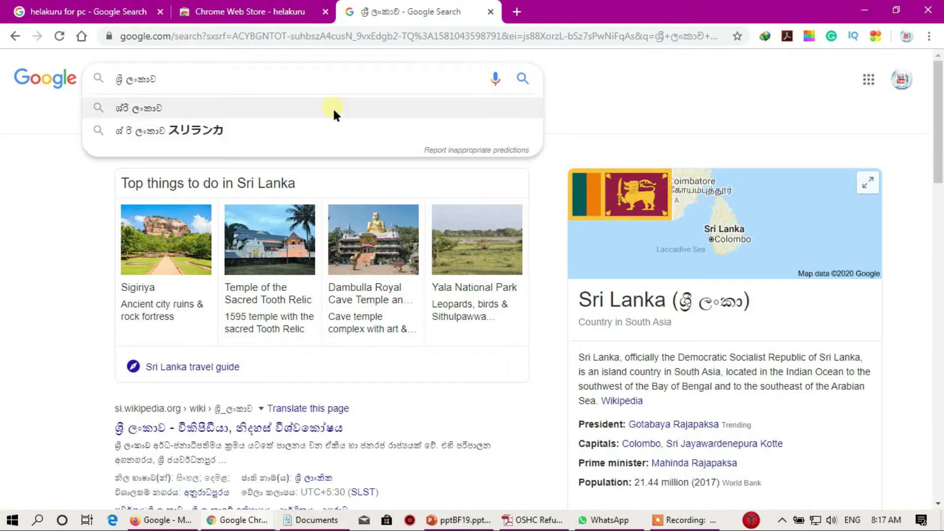
text(sri lanka)
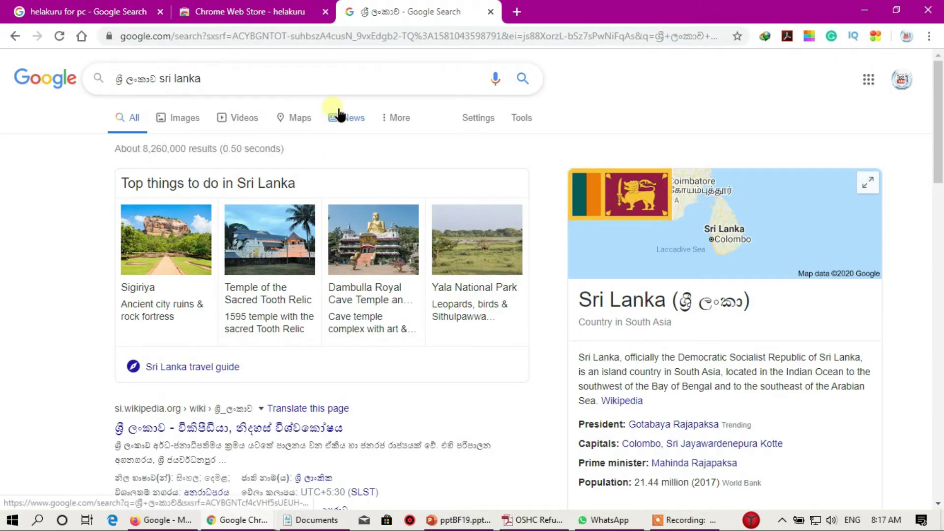
key(Return)
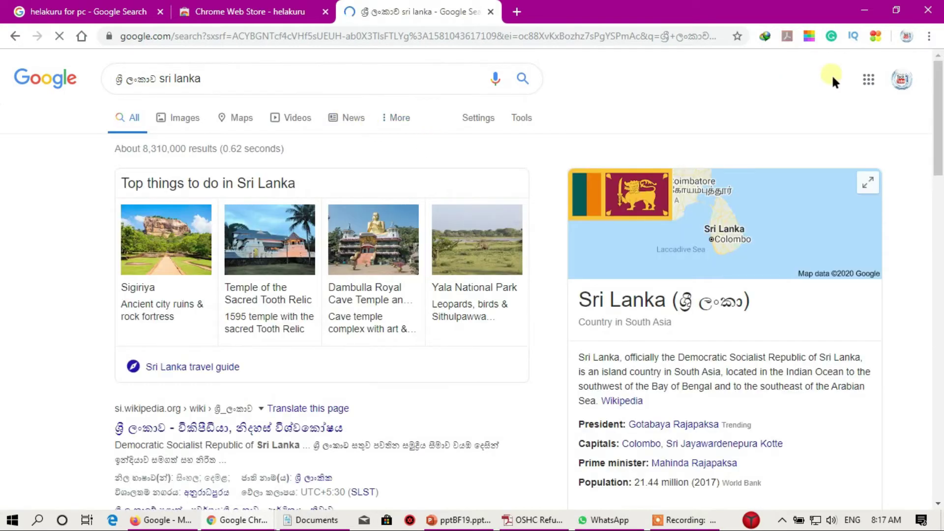
Step: Switch the Helakuru keyboard back to Phonetic Sinhala and replace the query with a search for "ඉංදියාව"
click(875, 37)
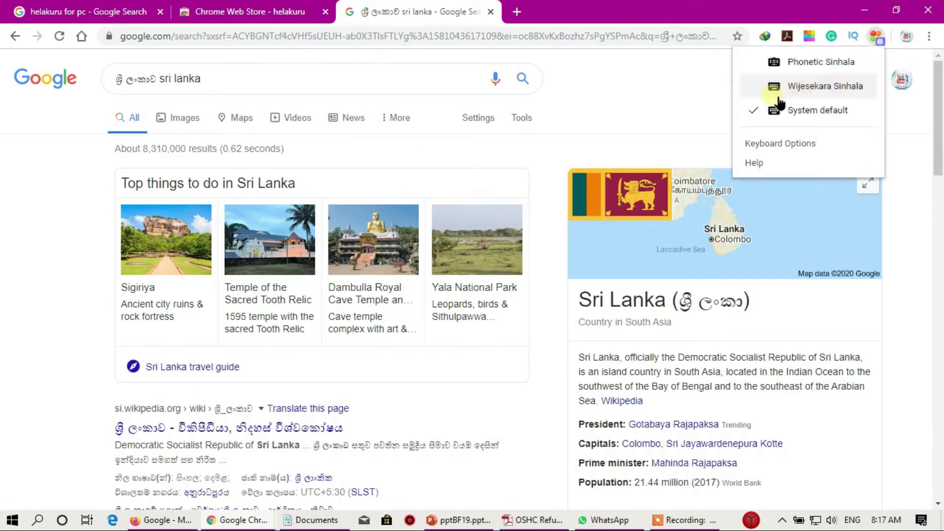
click(783, 62)
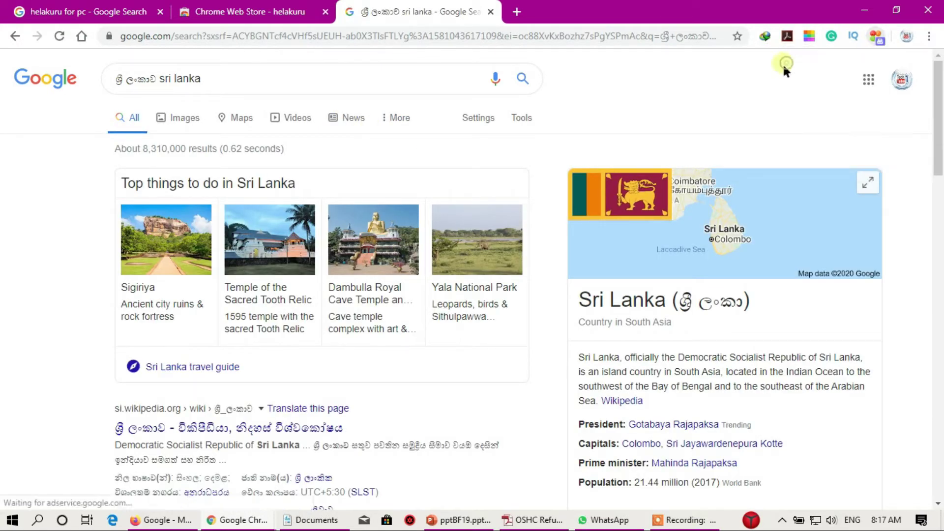
click(242, 78)
drag(242, 79, 101, 74)
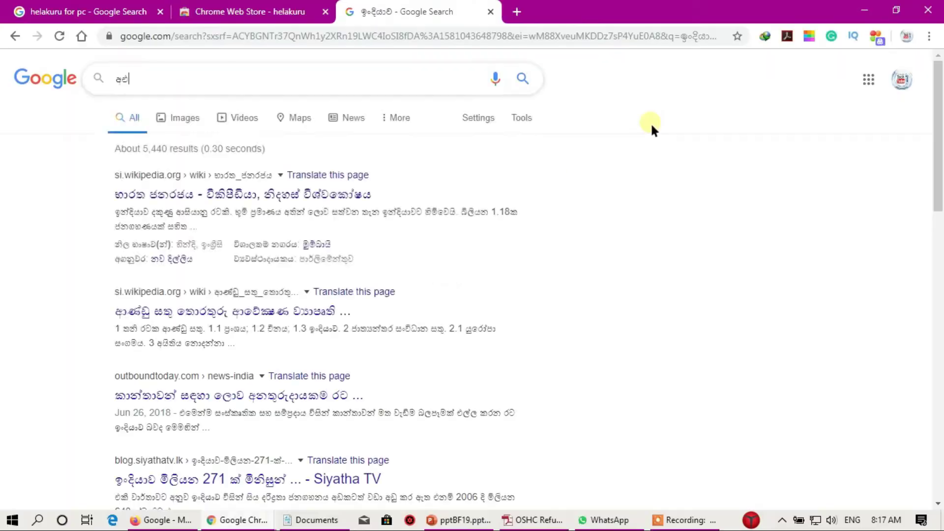
Step: Replace the search query with "ඇමෙරික්" using the Phonetic layout and run the search
key(ctrl+a)
key(BackSpace)
text(ඇ)
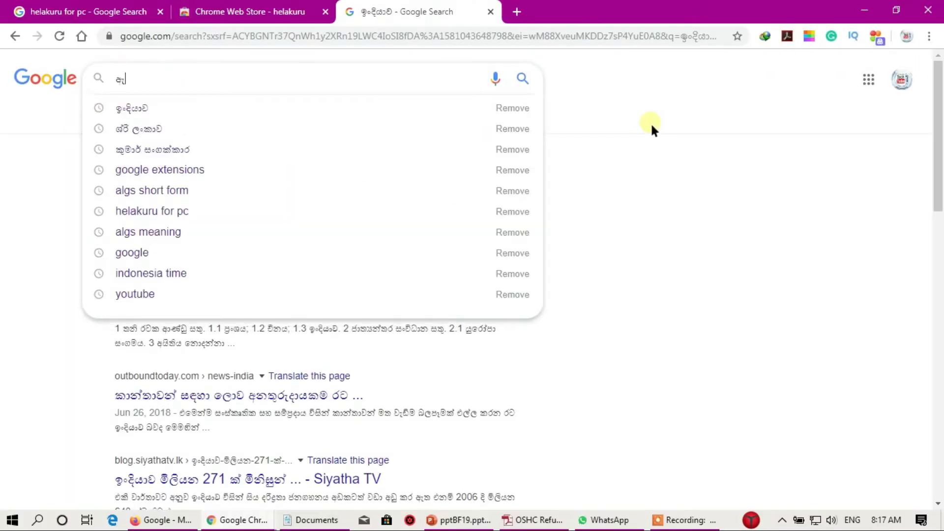
text(ම)
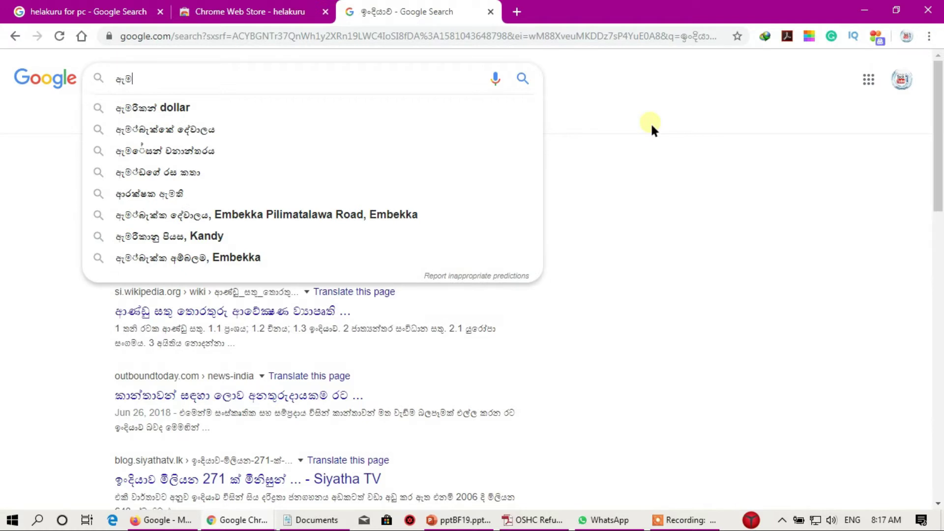
key(BackSpace)
text(මෙ)
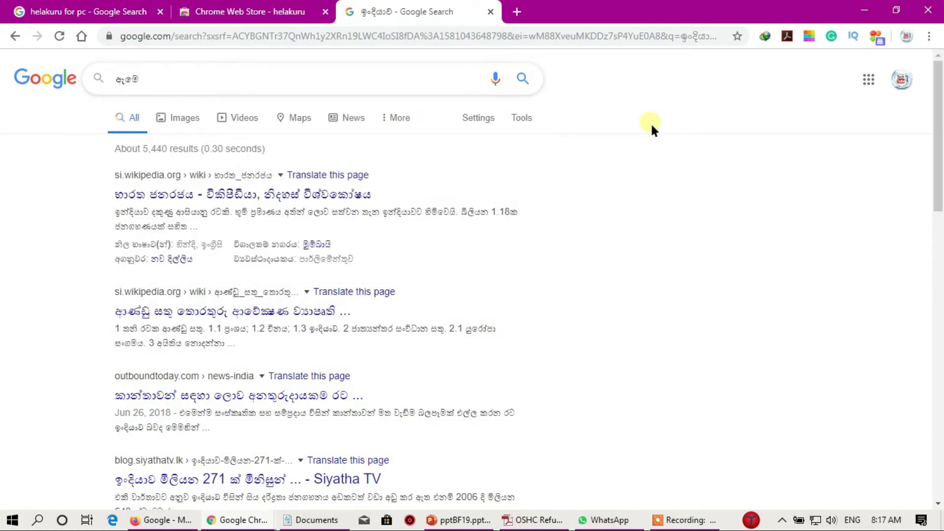
text(රික්)
key(Return)
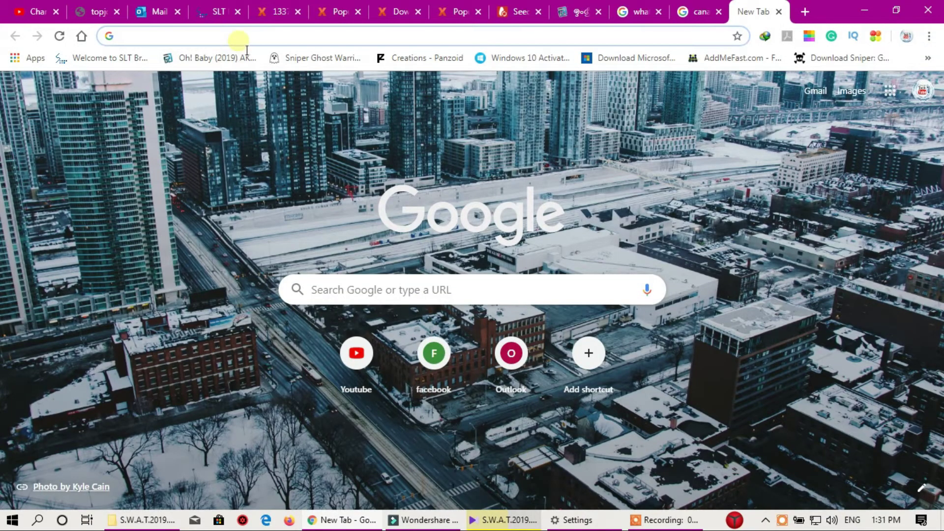
Step: Go to google.com, search for "helakuru for pc" and open the helakuru.lk website from the results
click(347, 43)
text(google.com)
key(Return)
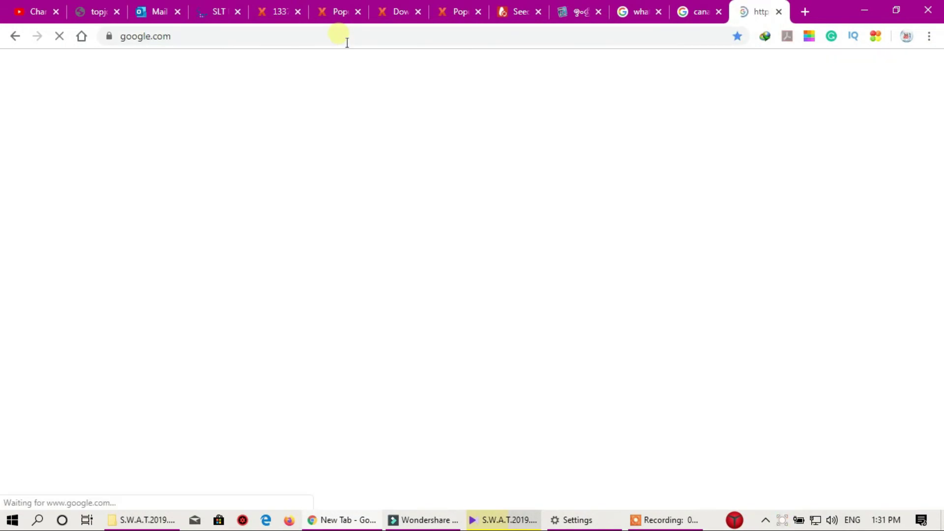
text(hela)
key(Down)
key(Return)
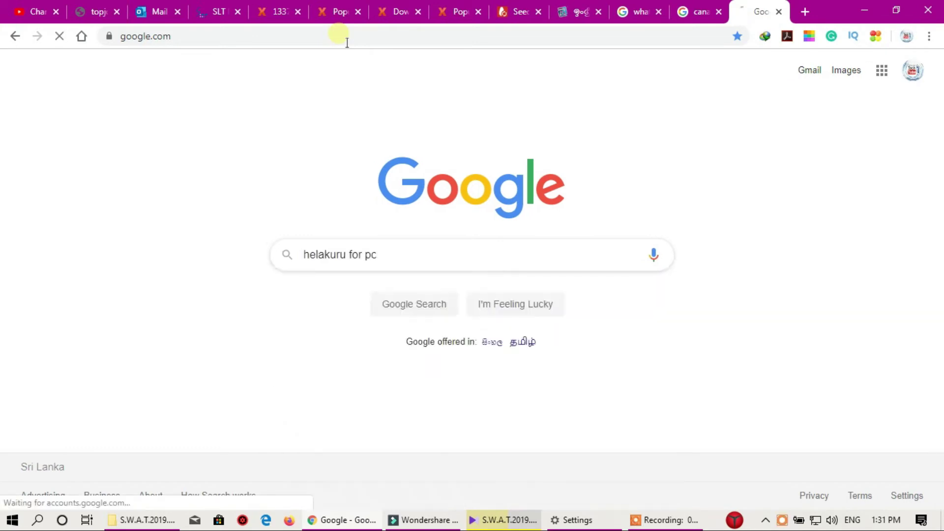
click(221, 196)
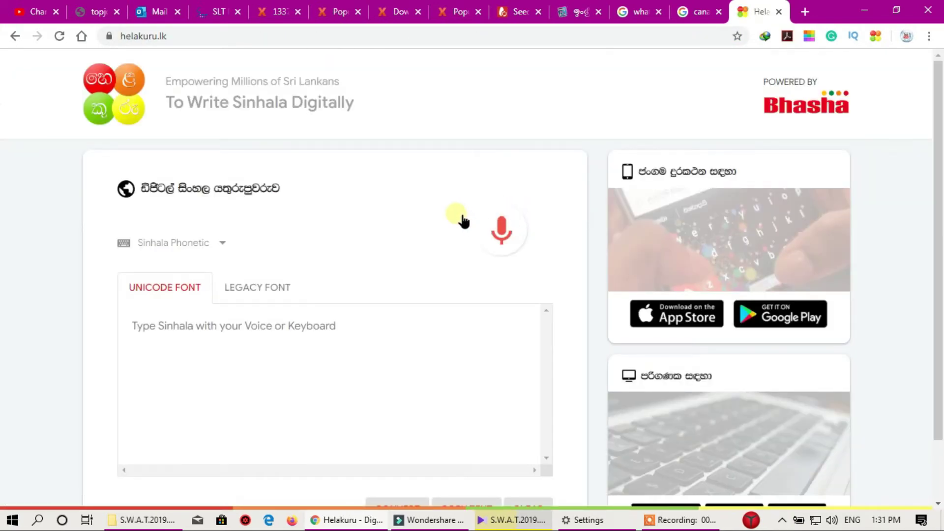
Step: Look over the Helakuru web page and its Windows download form, then close the form without filling it in
scroll(460, 218, down, 1)
scroll(453, 216, up, 1)
scroll(460, 326, down, 1)
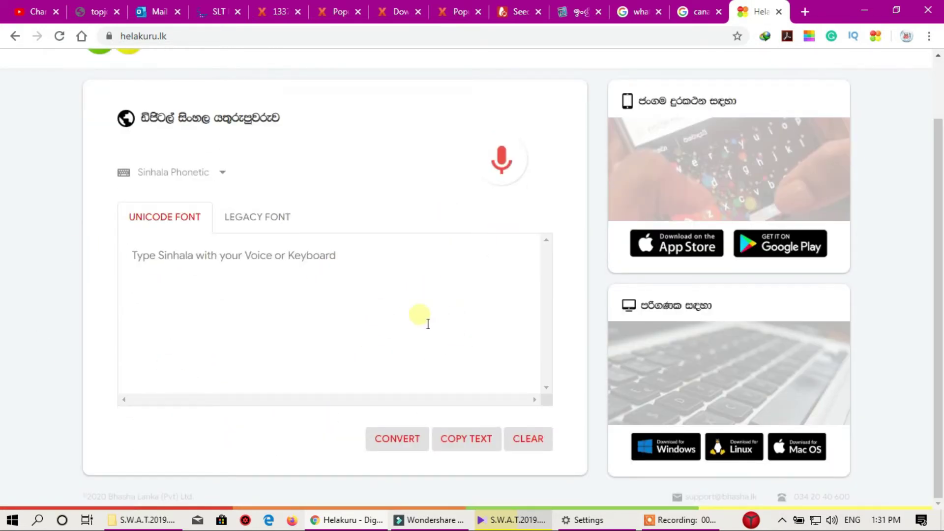
scroll(747, 260, up, 1)
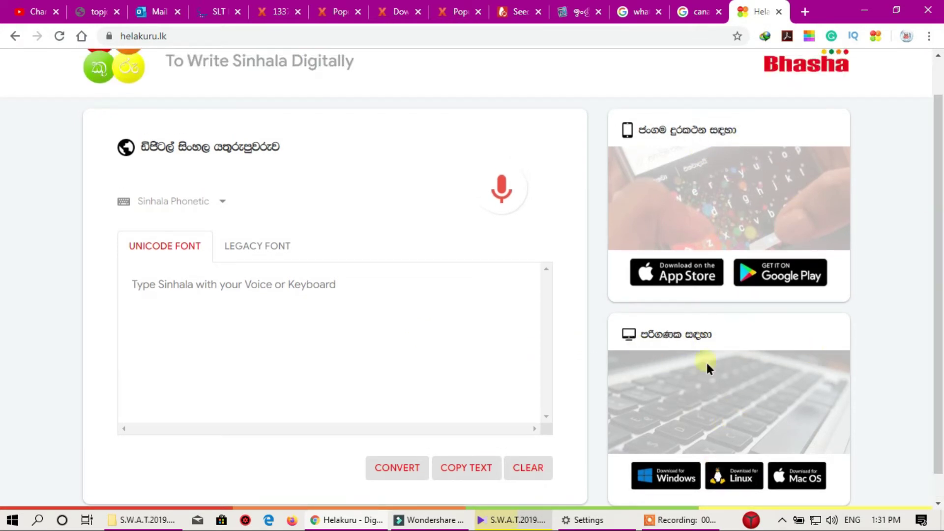
scroll(869, 350, down, 1)
click(664, 448)
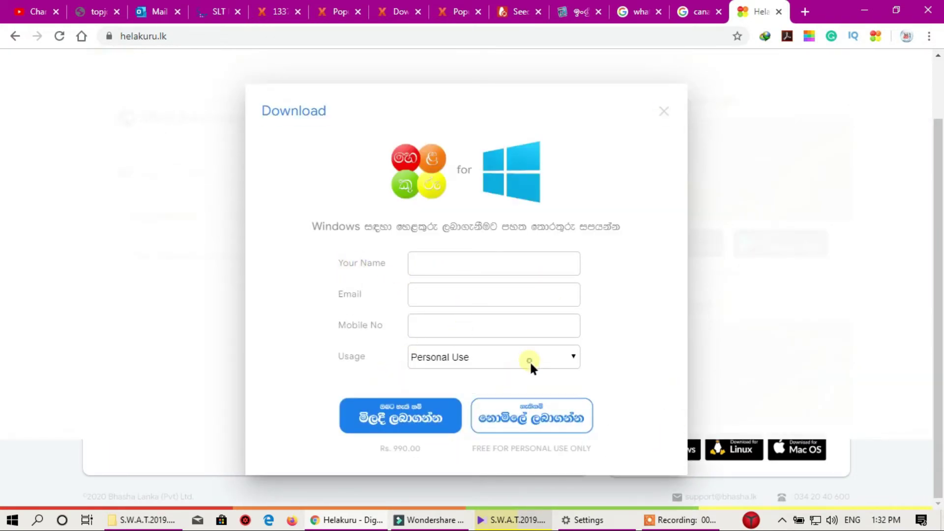
click(663, 110)
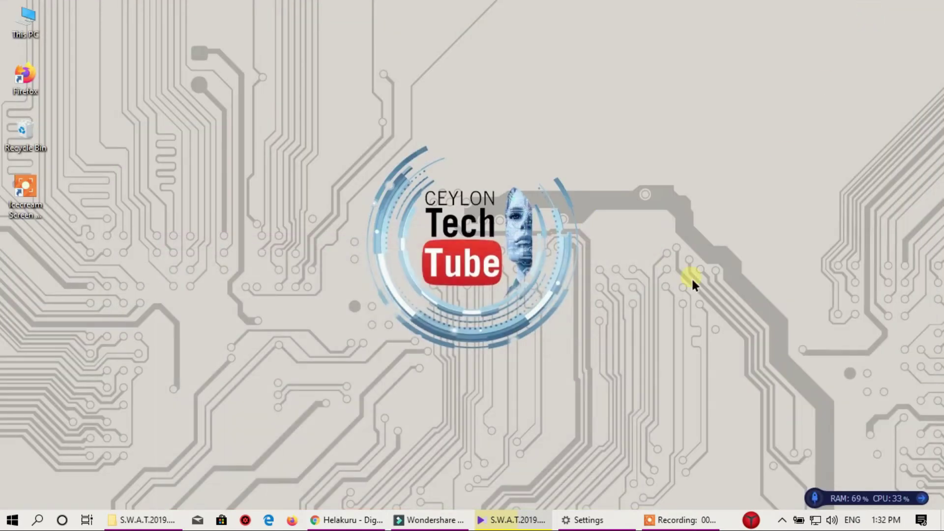
Step: Refresh the desktop and view the keyboard layouts offered by the Helakuru program in the system tray
right_click(605, 227)
click(604, 258)
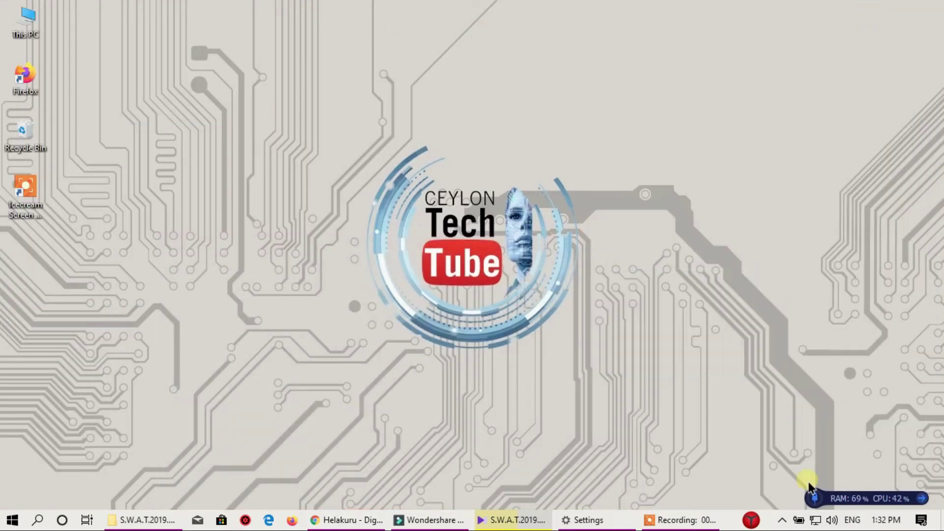
click(781, 520)
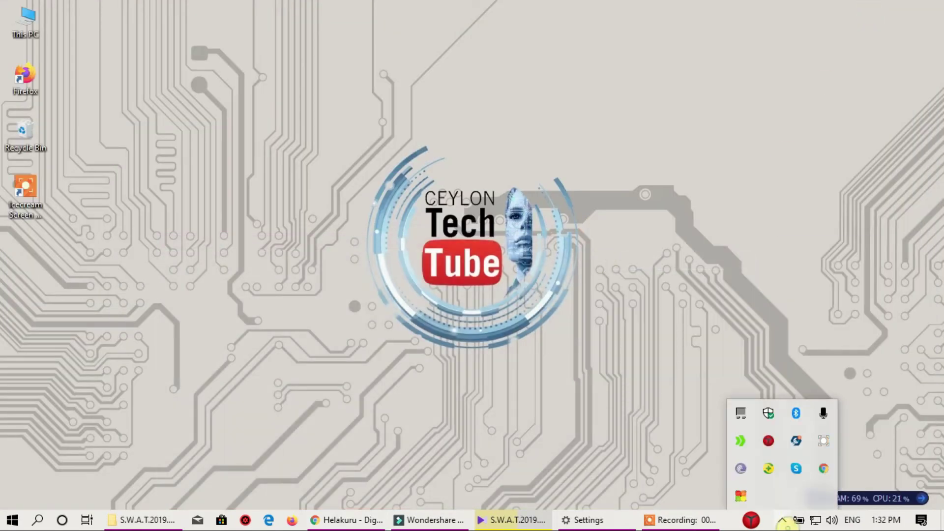
click(745, 497)
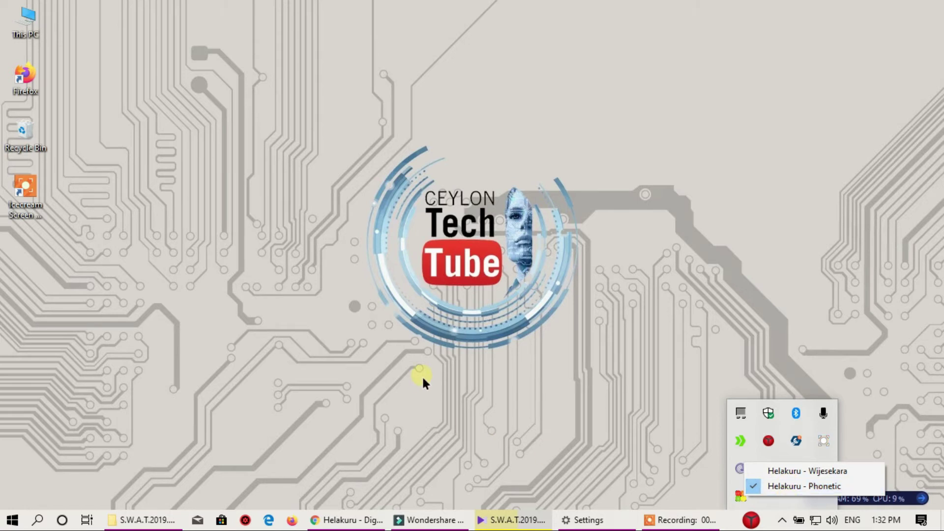
click(669, 519)
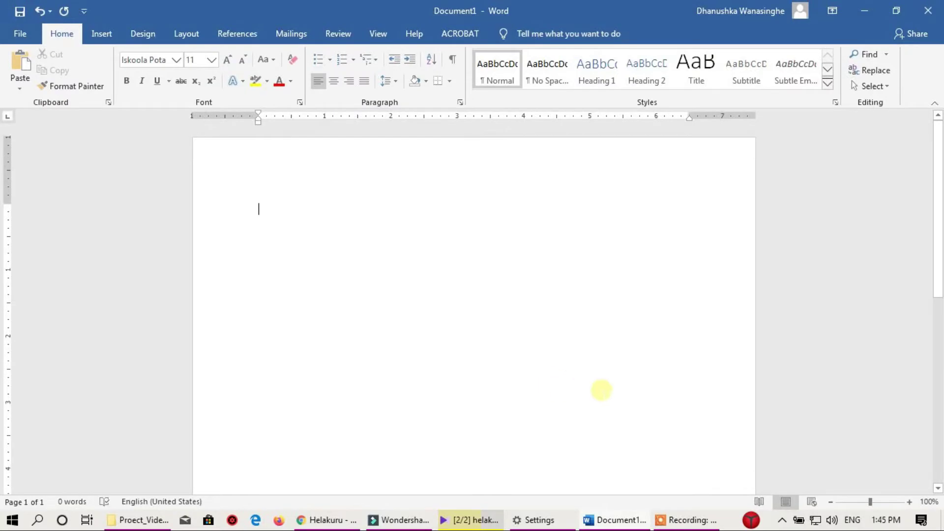
Step: With the blank Word document open, switch the Windows input language to the Sinhala Helakuru keyboard and choose the Helakuru - Phonetic layout
click(781, 520)
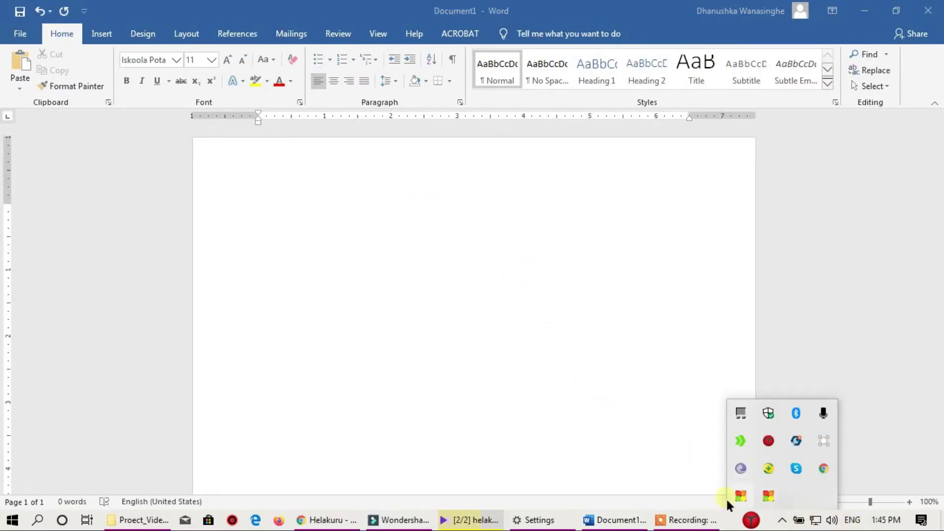
click(782, 520)
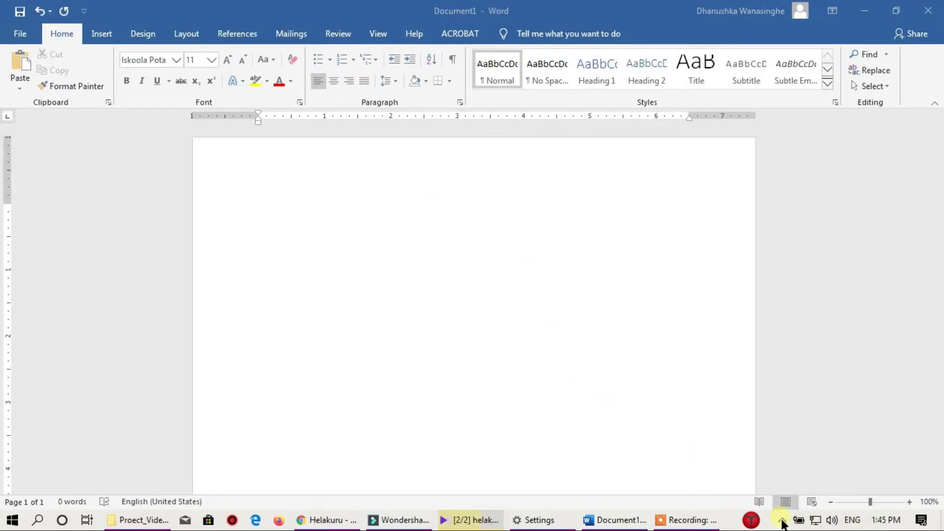
click(853, 522)
click(819, 461)
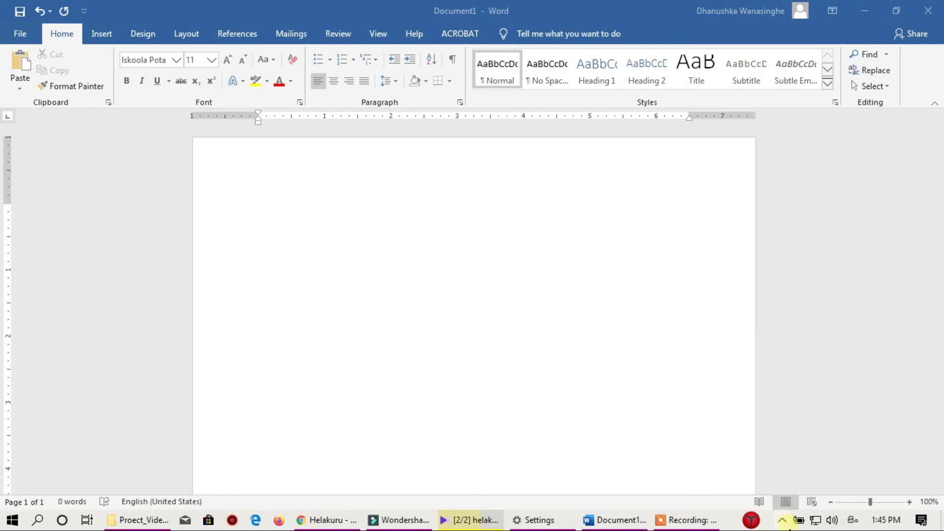
click(781, 519)
click(765, 496)
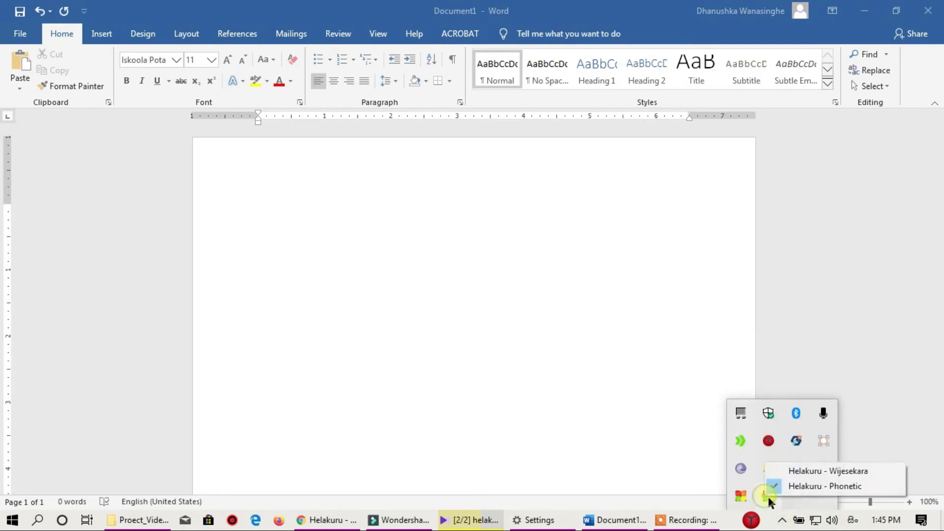
click(860, 484)
Step: Write "සුභ දවසක් වේවා යාලුවනේ" as the first line of the document
click(271, 219)
text(සුභ දවසක්)
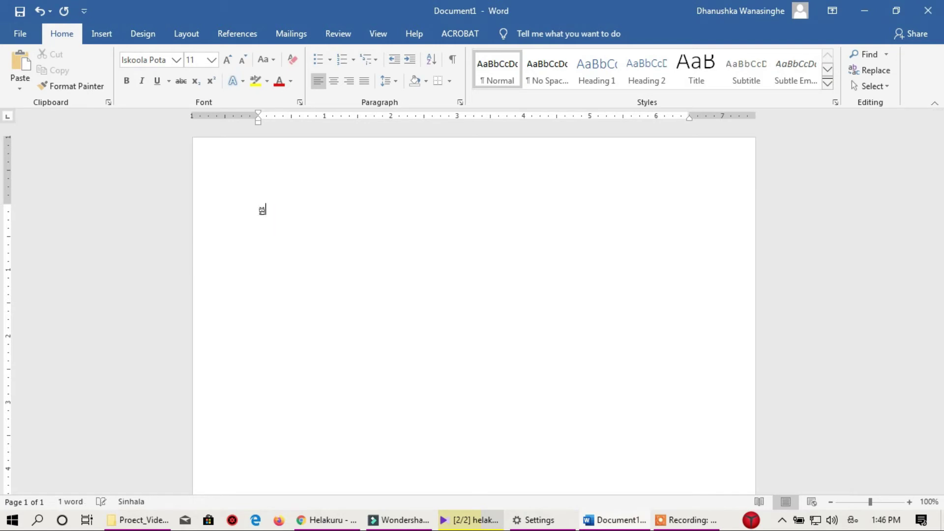
text( වේවා යාලුවනේ )
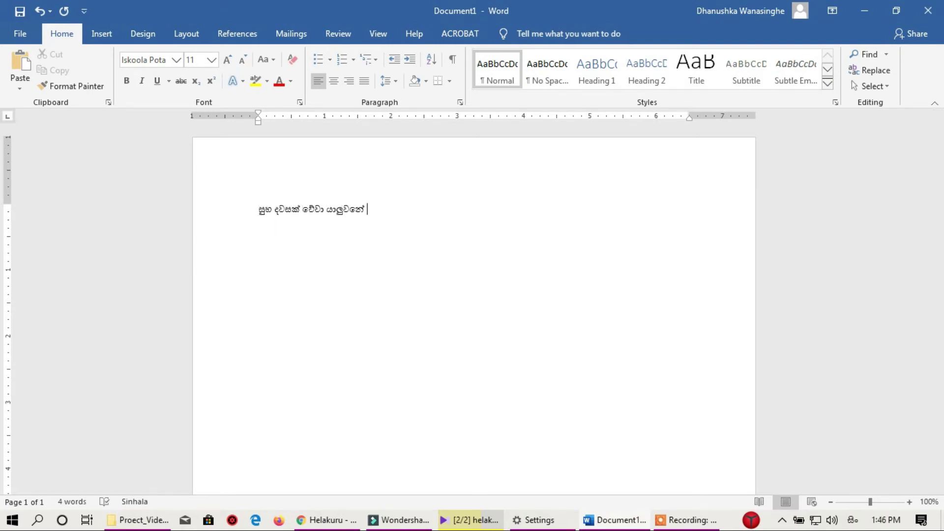
text(ම්)
Step: Change the Helakuru layout to Wijesekara and enter a second line of test characters beginning with "ාවිනබෙටකක"
click(782, 519)
click(767, 468)
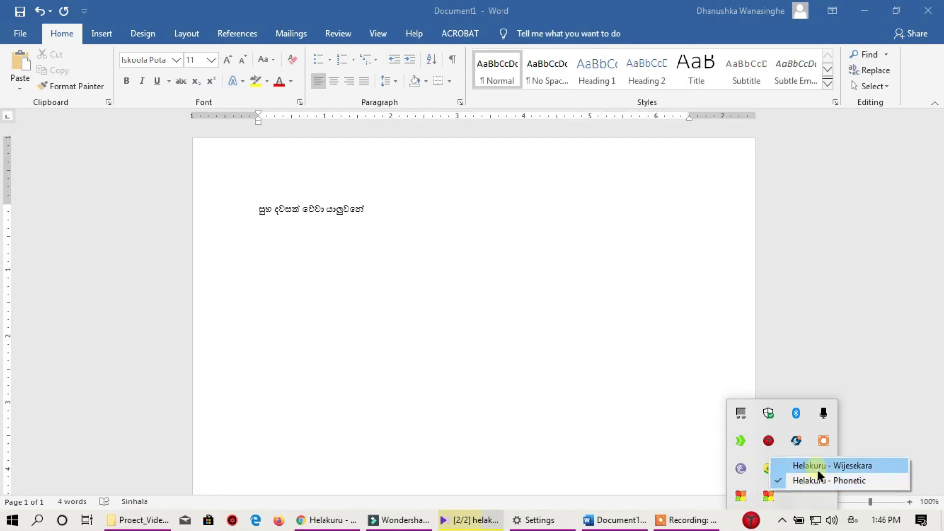
click(816, 466)
click(325, 249)
text(ෙවි)
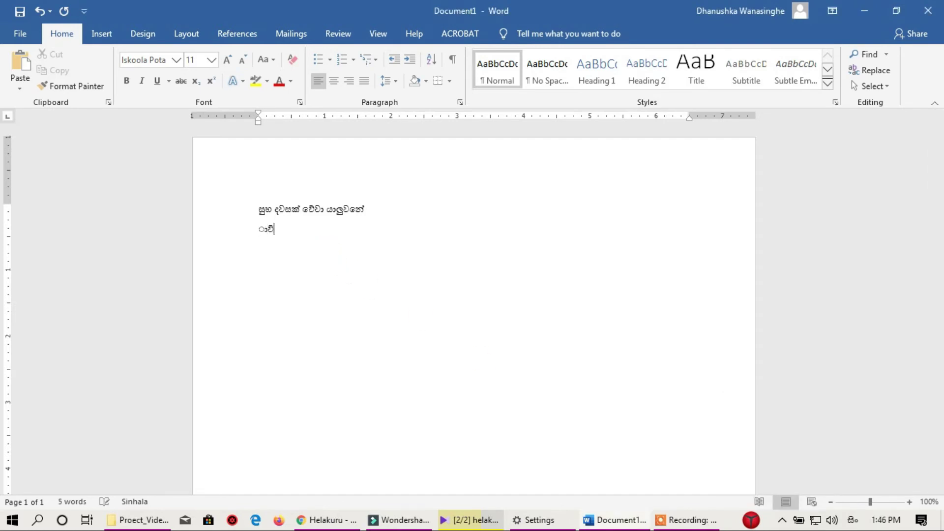
text(නබෙටකක සෙර)
text(සෑනතො)
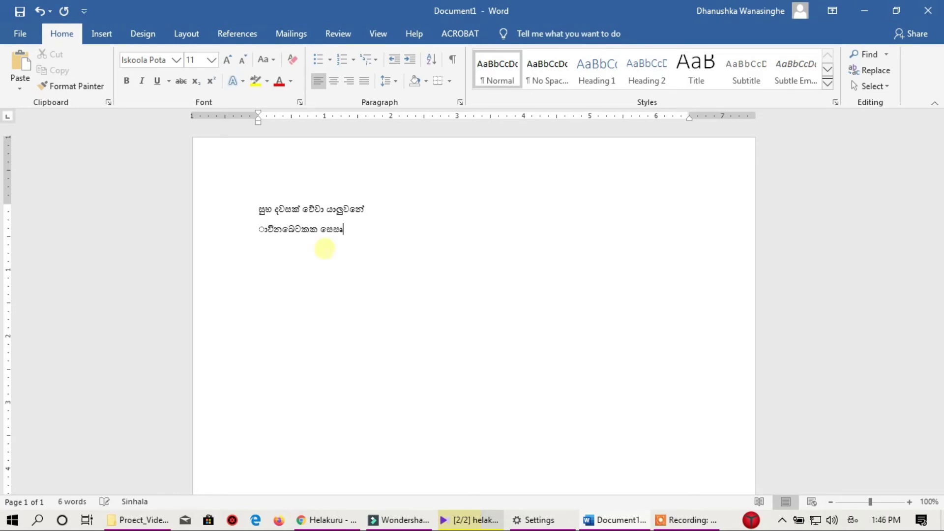
Step: Switch the Windows input language to English (United States) and write "How is the day?" as the third line
click(853, 519)
click(772, 361)
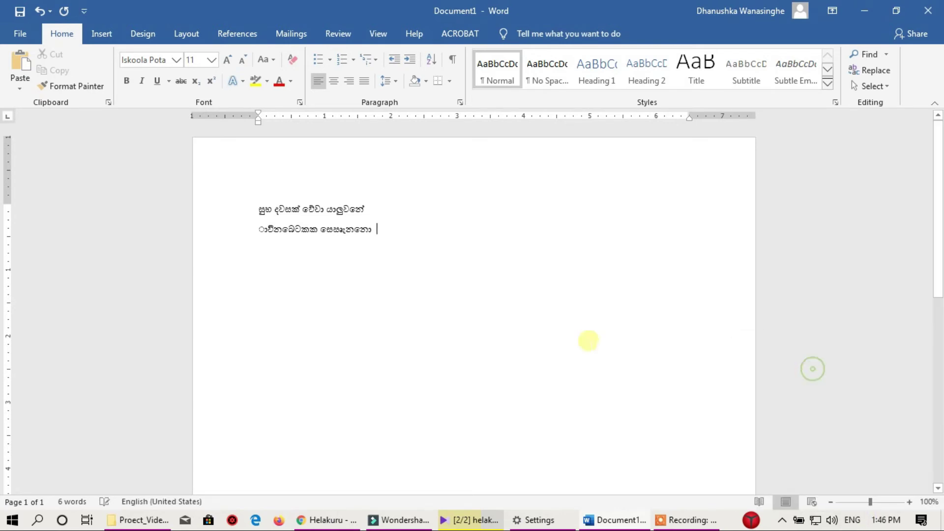
key(Return)
text(How)
key(BackSpace)
key(BackSpace)
key(BackSpace)
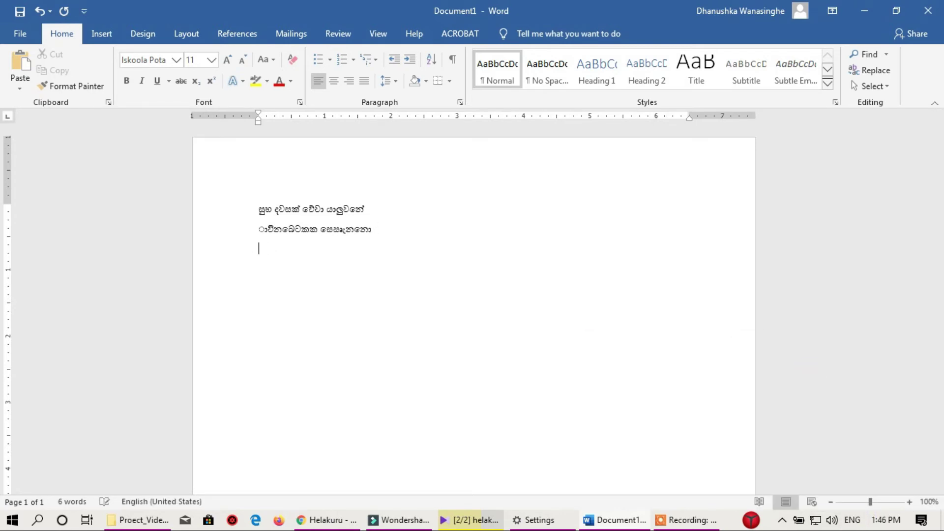
text(How is the day?)
key(Return)
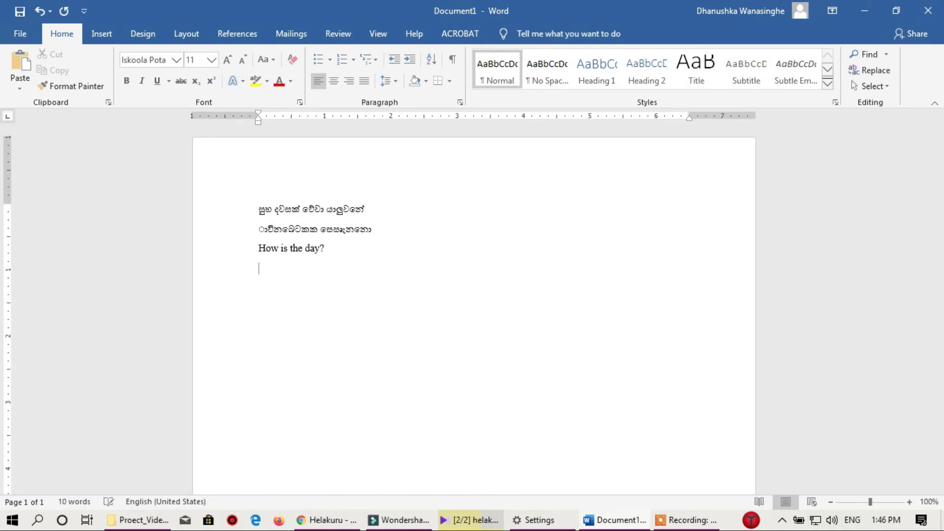
Step: Select the Helakuru - Phonetic layout while English input stays active and write "How is the day?" on the fourth line
click(781, 519)
click(768, 495)
click(814, 502)
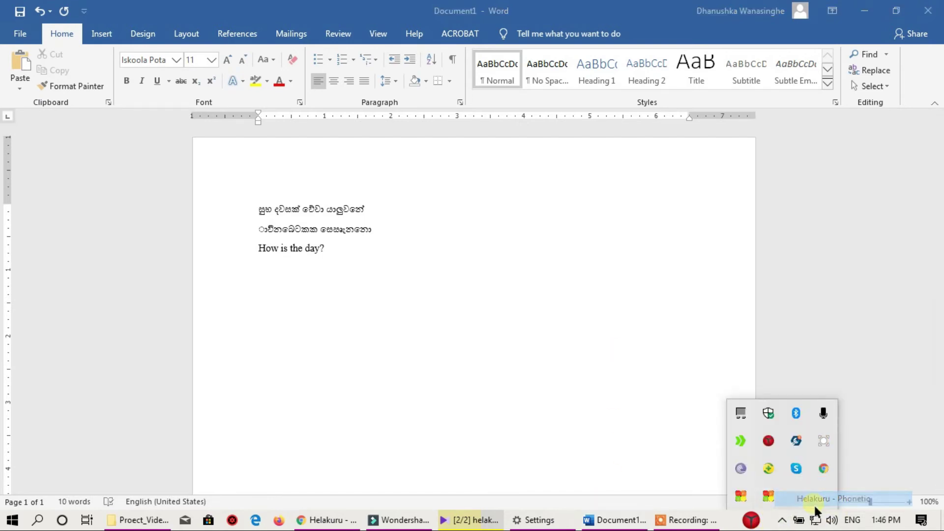
click(305, 281)
text(How is the day)
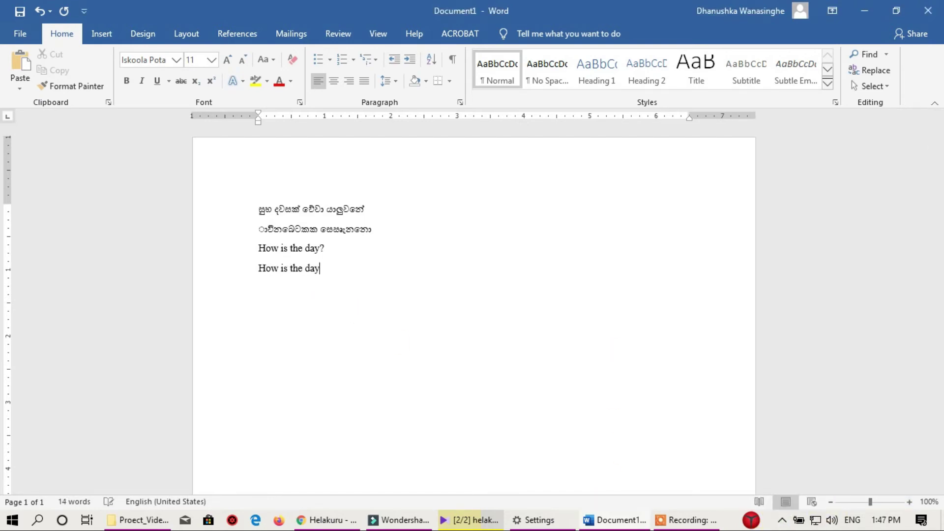
text(?)
Step: Switch the Windows input language from English back to the Sinhala Helakuru keyboard
click(782, 520)
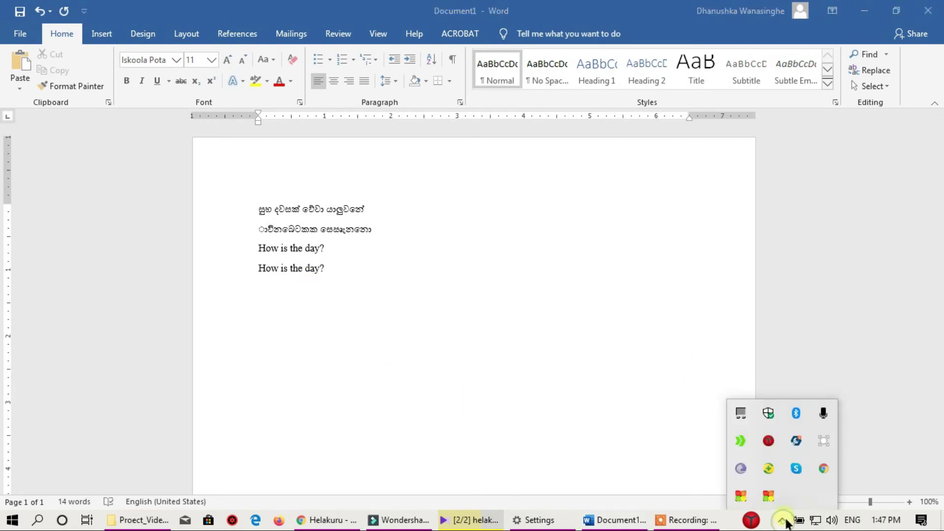
click(781, 519)
click(853, 520)
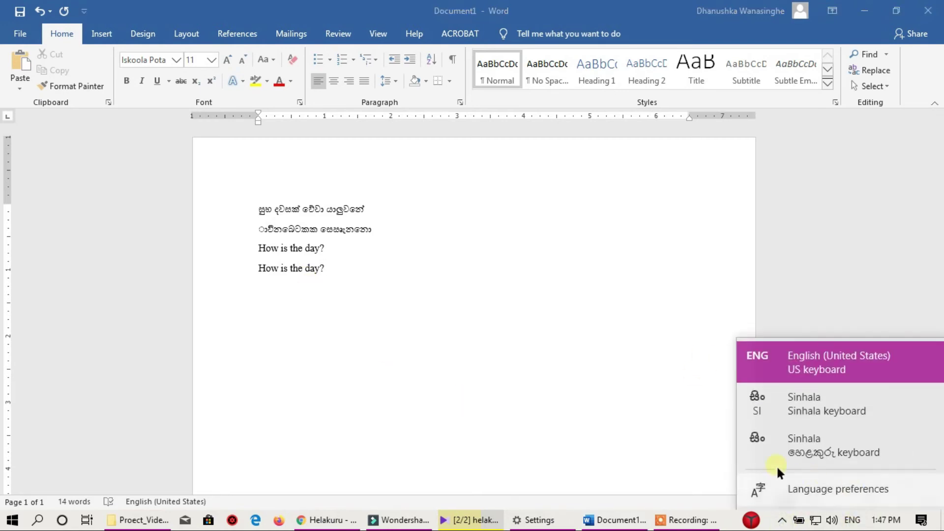
click(847, 448)
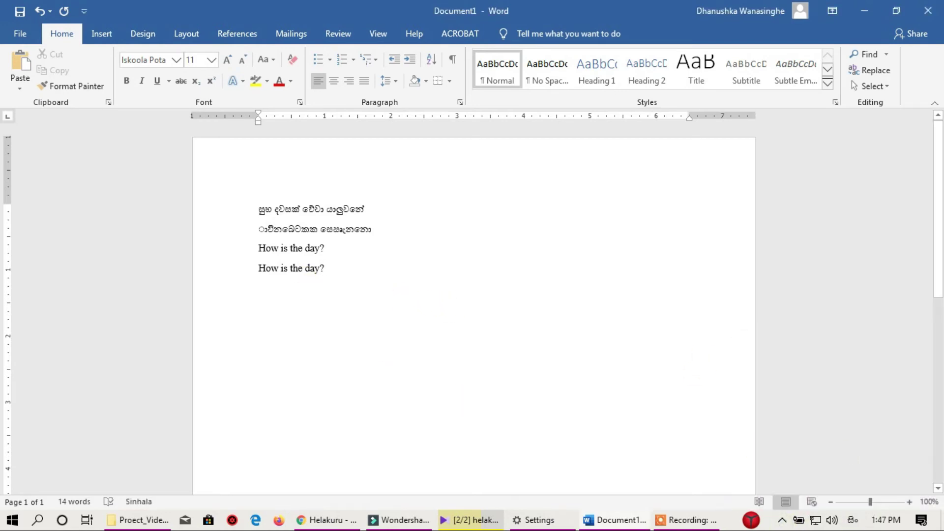
Step: Append random Sinhala test characters and the word "කොහොමද" after the second "How is the day?", then start a new line
key(Return)
text(ාඉ)
key(BackSpace)
key(BackSpace)
key(BackSpace)
text(න්ජ්ක්ඩ්ජ්ඩ්ක්)
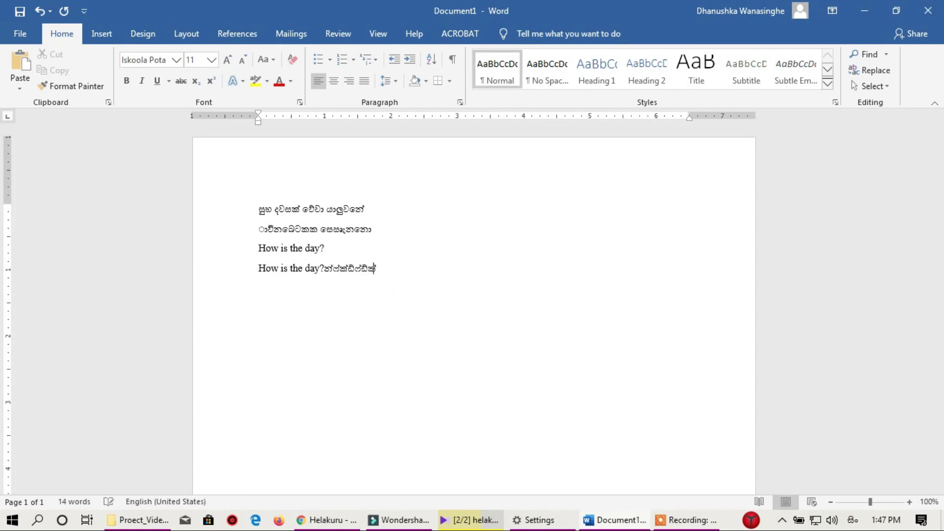
text(ජ්කෙඔච්ඔච්ඔ කොහොමත්)
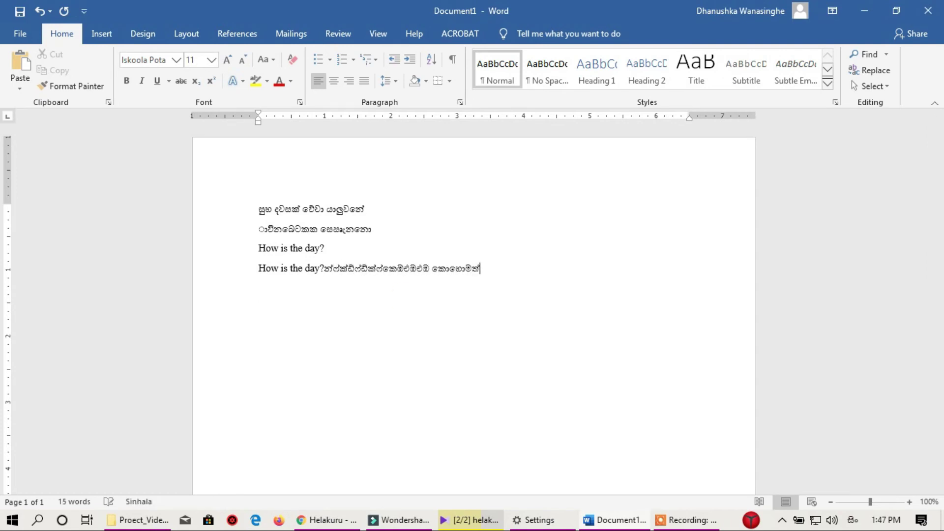
key(BackSpace)
text(ද)
key(Return)
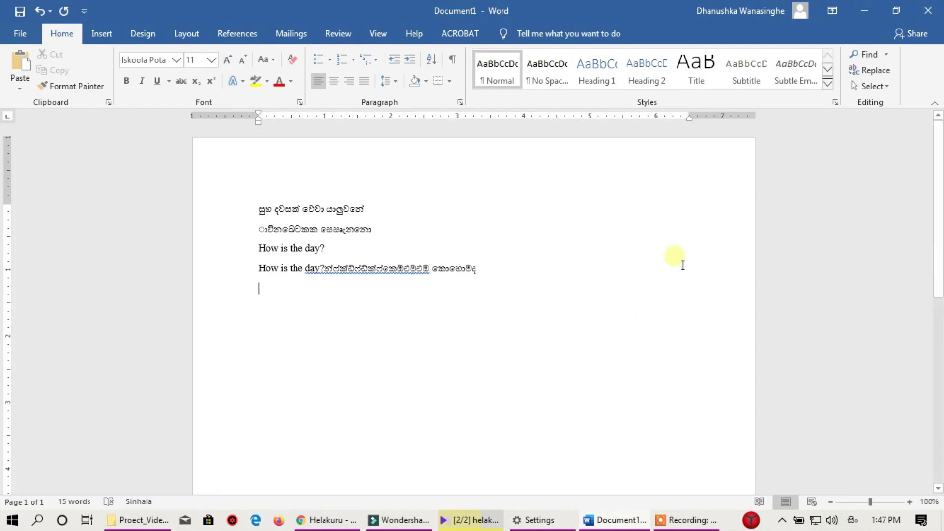